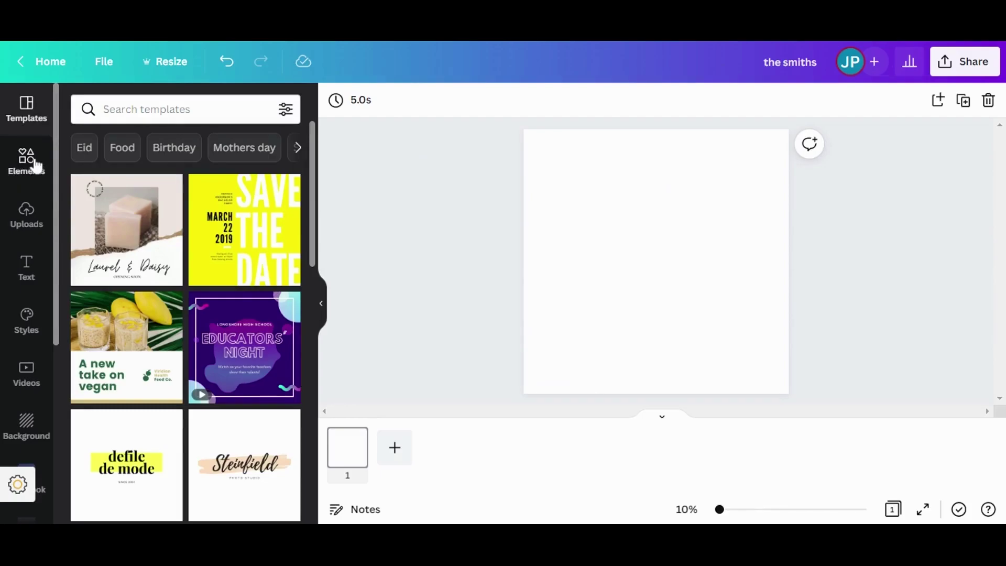
Step: Add a circle from Lines & Shapes and enlarge it to fill the page
left_click(35, 166)
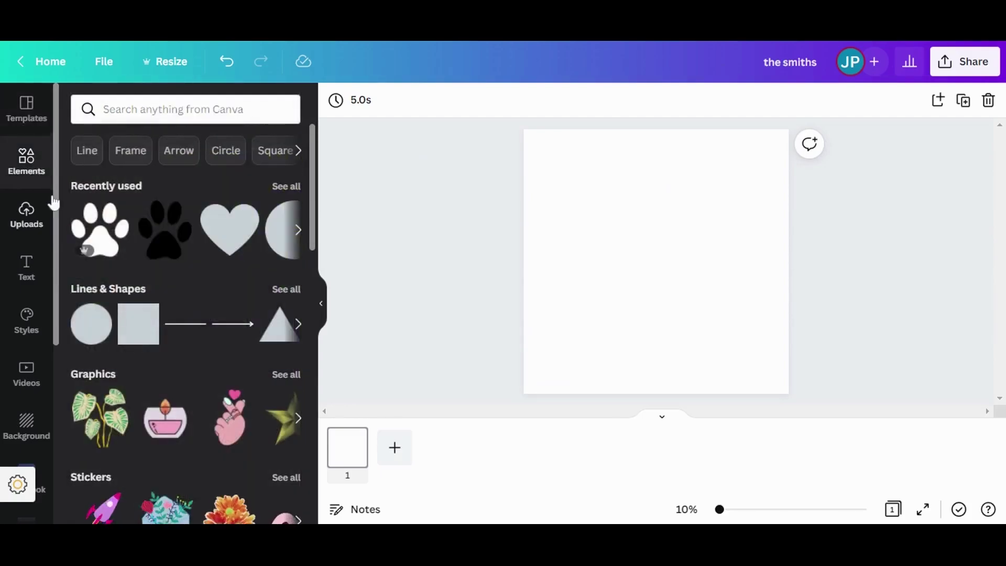
left_click(100, 317)
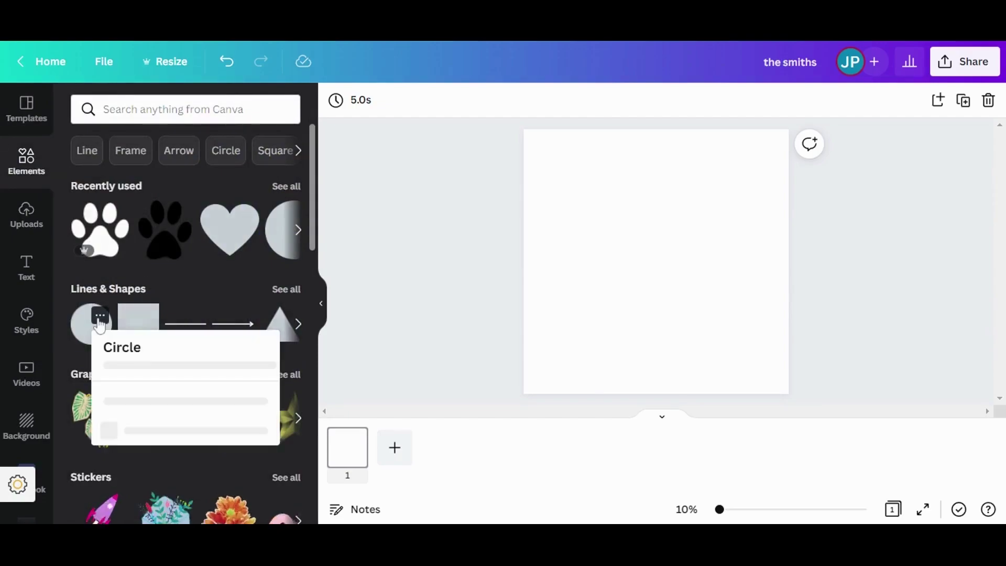
left_click(94, 336)
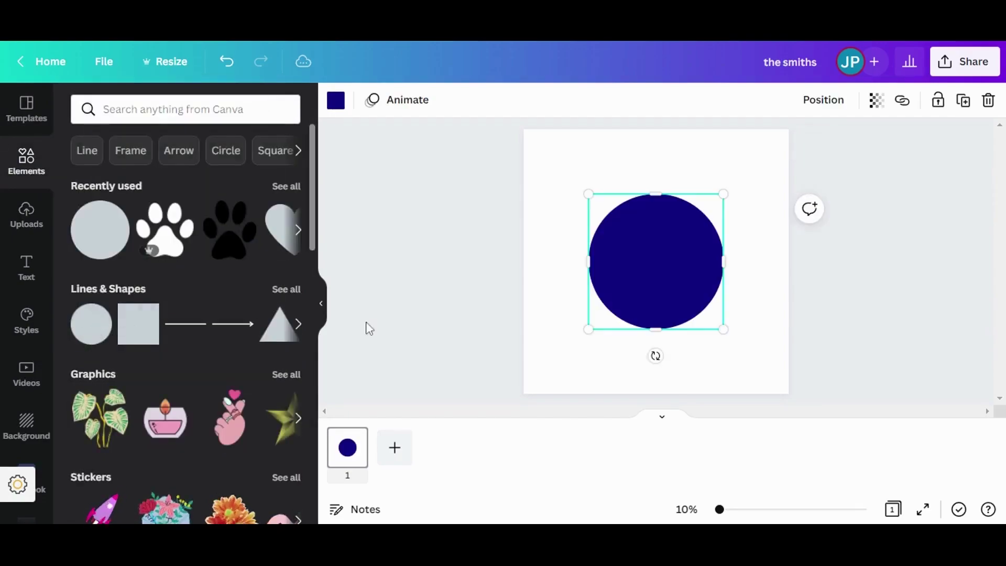
left_click_drag(722, 331, 788, 394)
left_click_drag(589, 193, 519, 137)
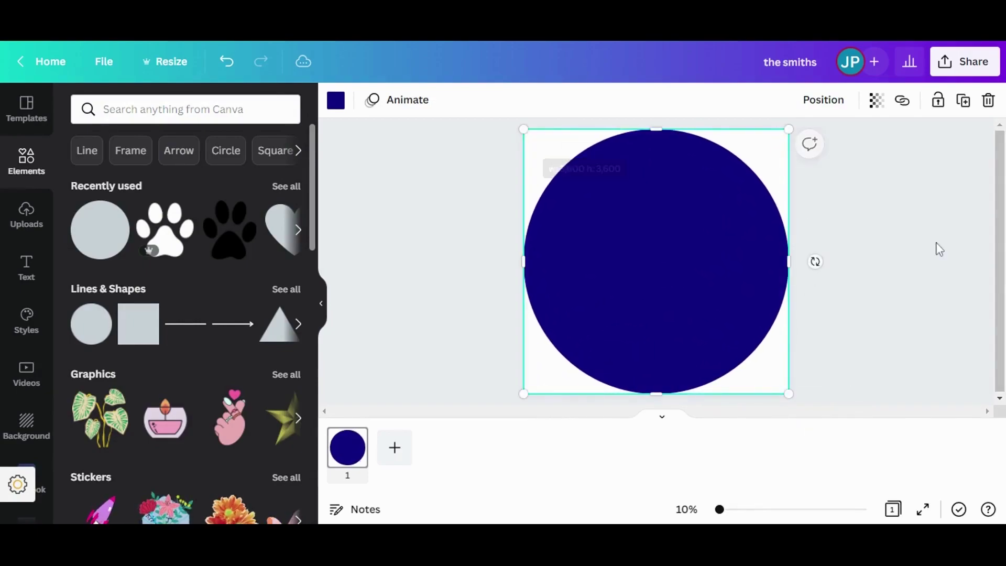
Step: Change the circle's fill colour from dark blue to black (#000000)
left_click(905, 261)
left_click(655, 243)
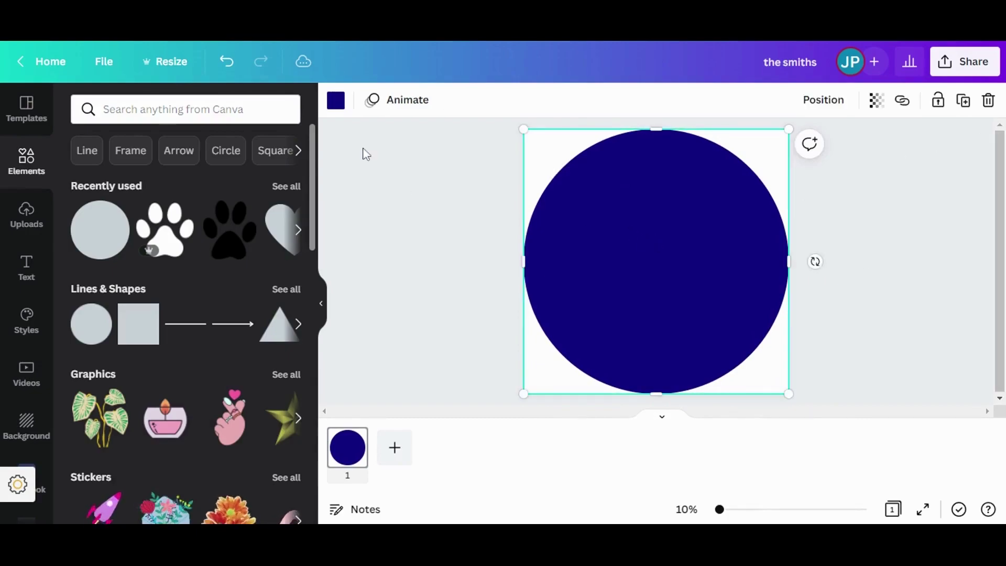
left_click(335, 100)
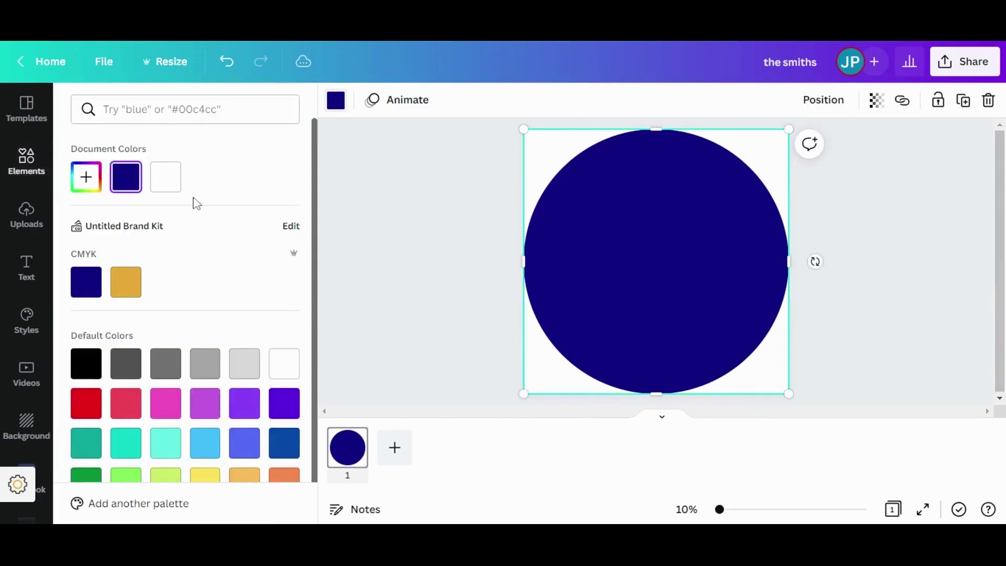
left_click(90, 366)
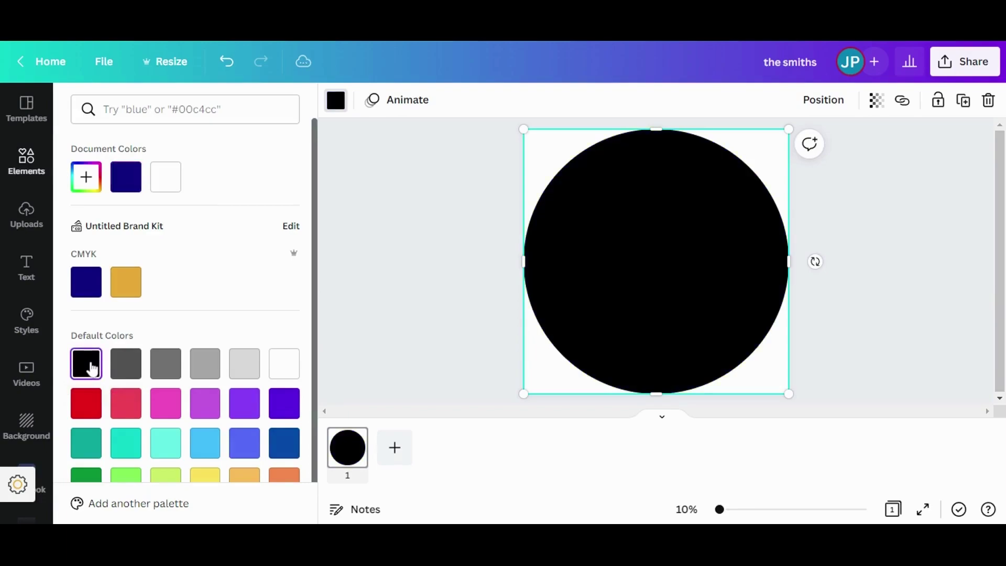
key("Escape")
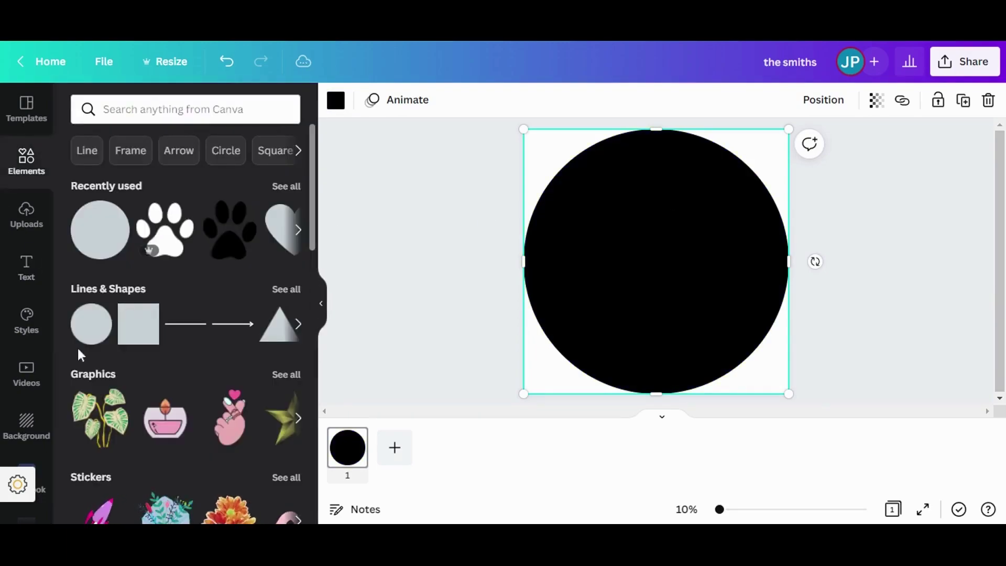
Step: Add a heading reading 'The Smiths', split onto two lines
left_click(28, 270)
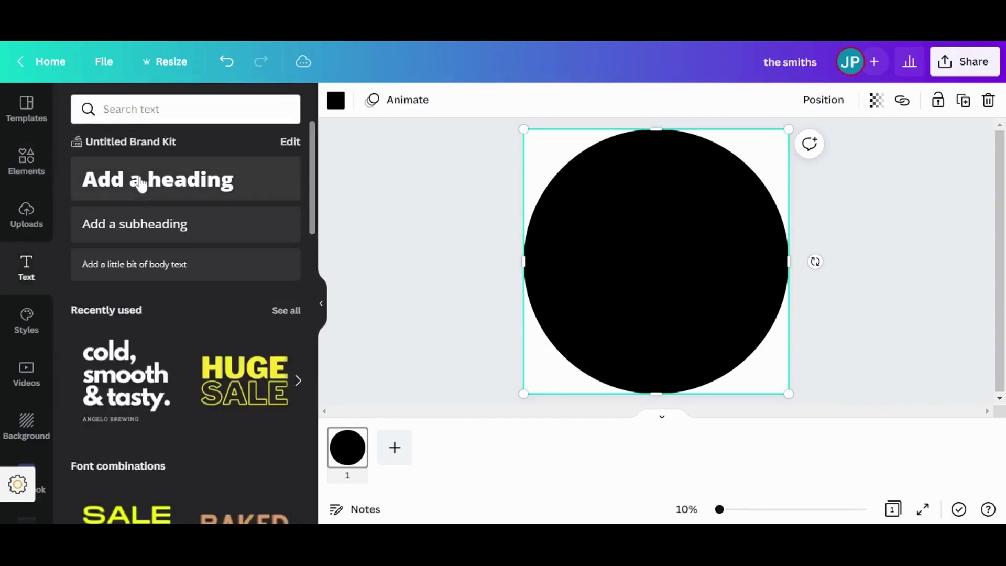
left_click(180, 182)
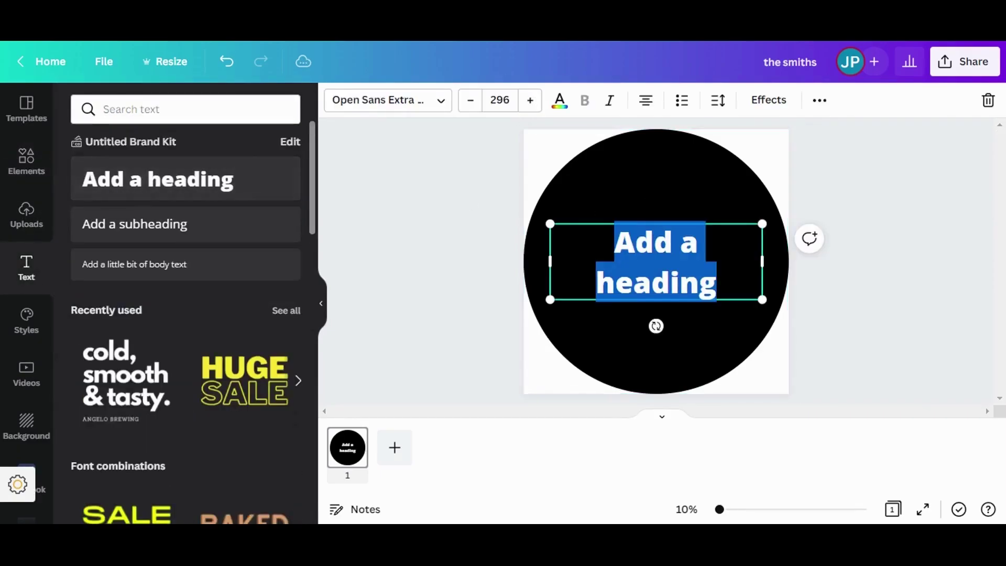
double_click(656, 283)
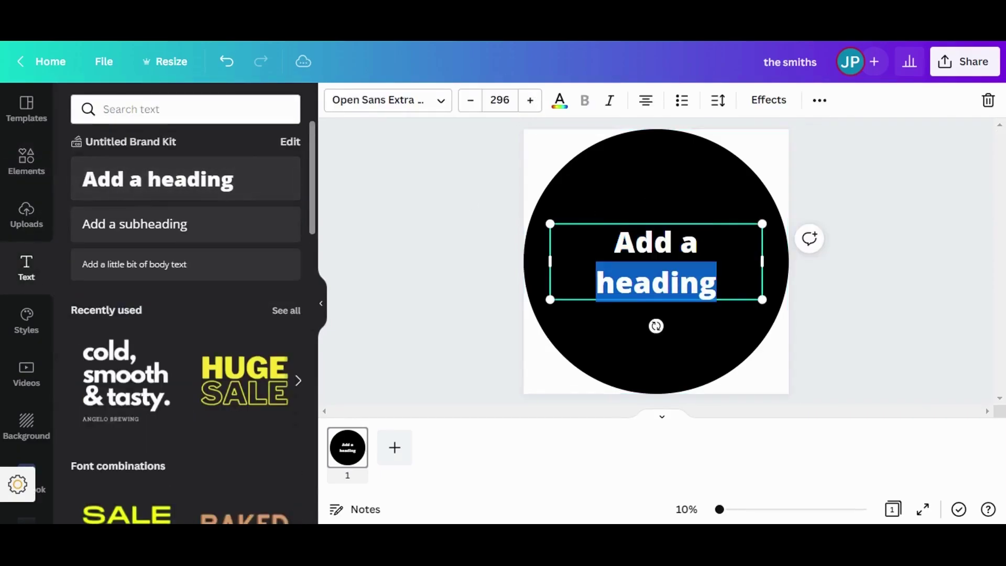
left_click(729, 265)
left_click(710, 285)
left_click(710, 285)
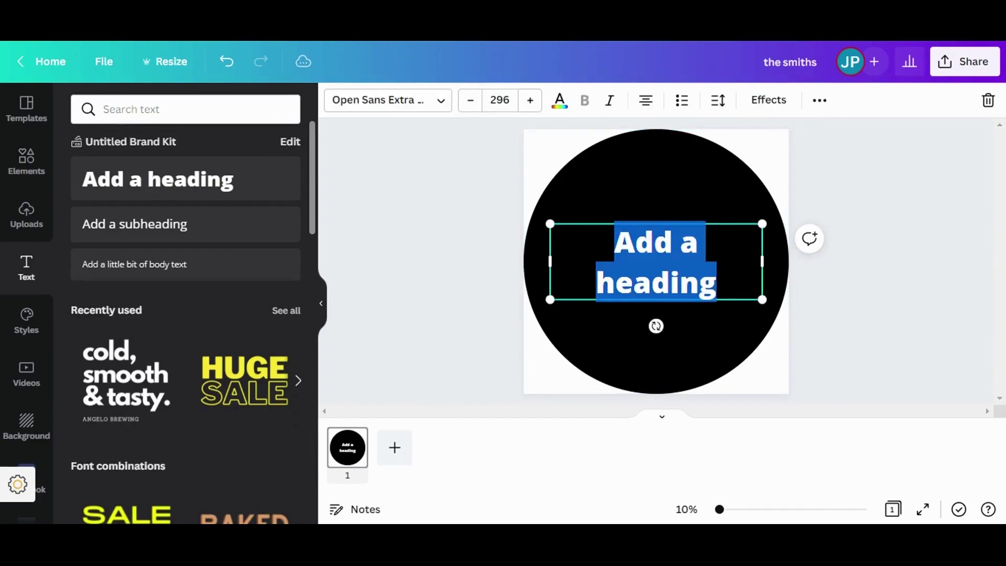
type("th")
key("BackSpace")
key("BackSpace")
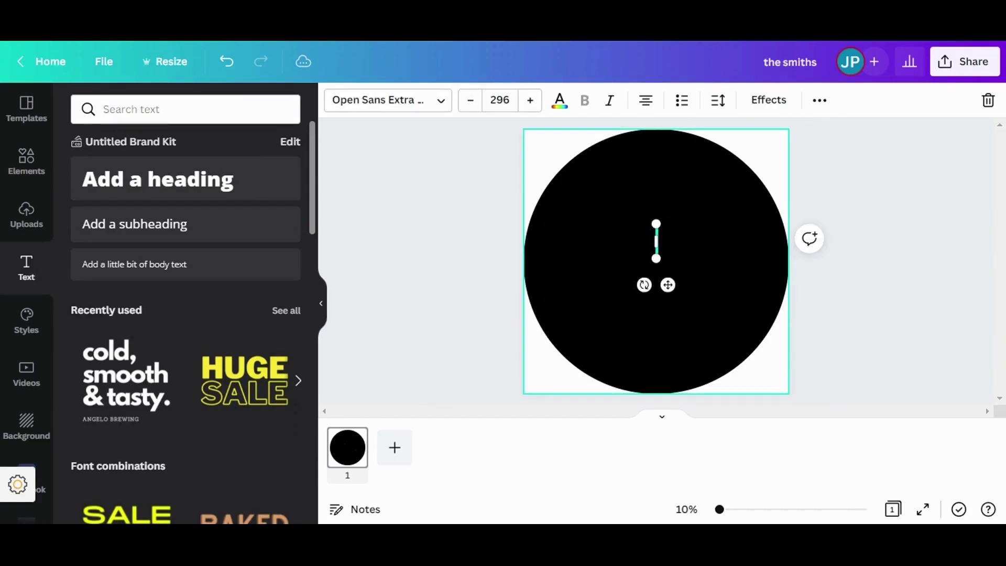
type("The Smi")
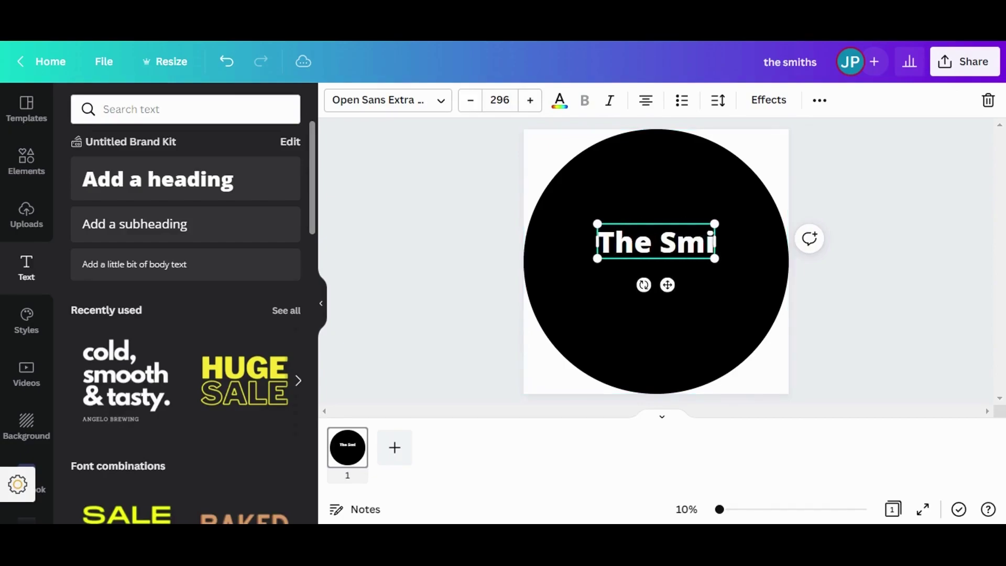
type("ths")
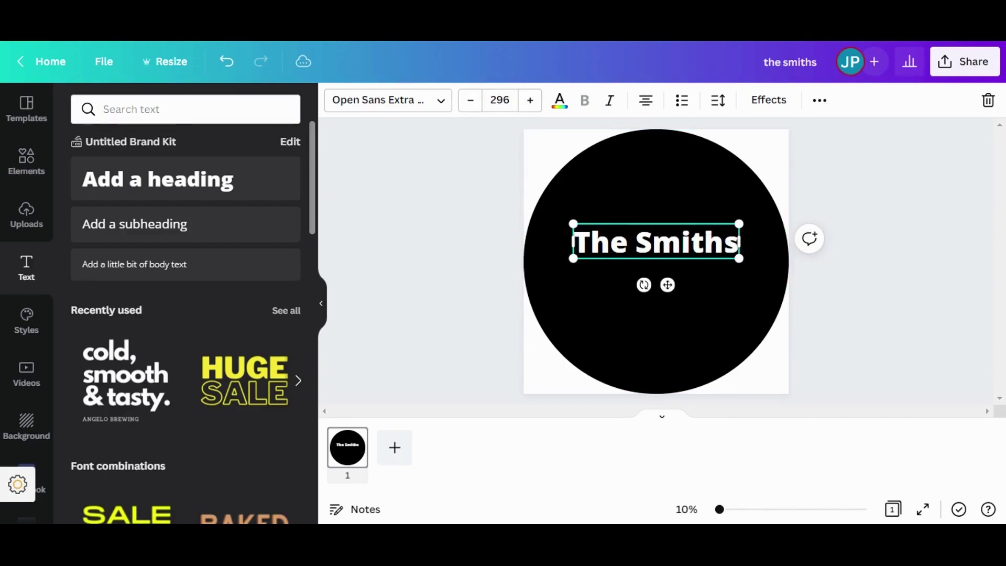
left_click(636, 242)
key("BackSpace")
key("Return")
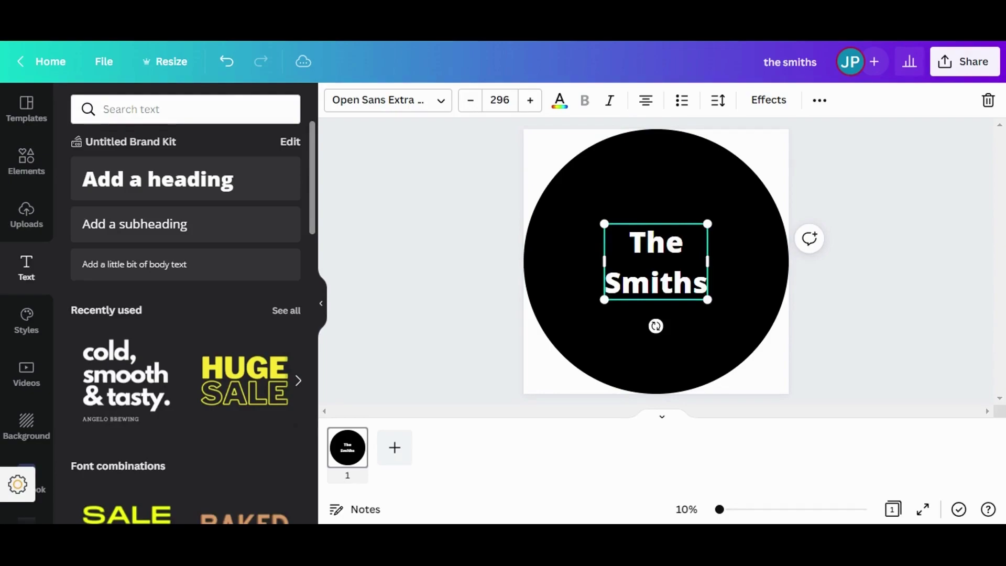
Step: Set both lines in Horizon, enlarge to size 347, and centre on the circle
left_click(425, 99)
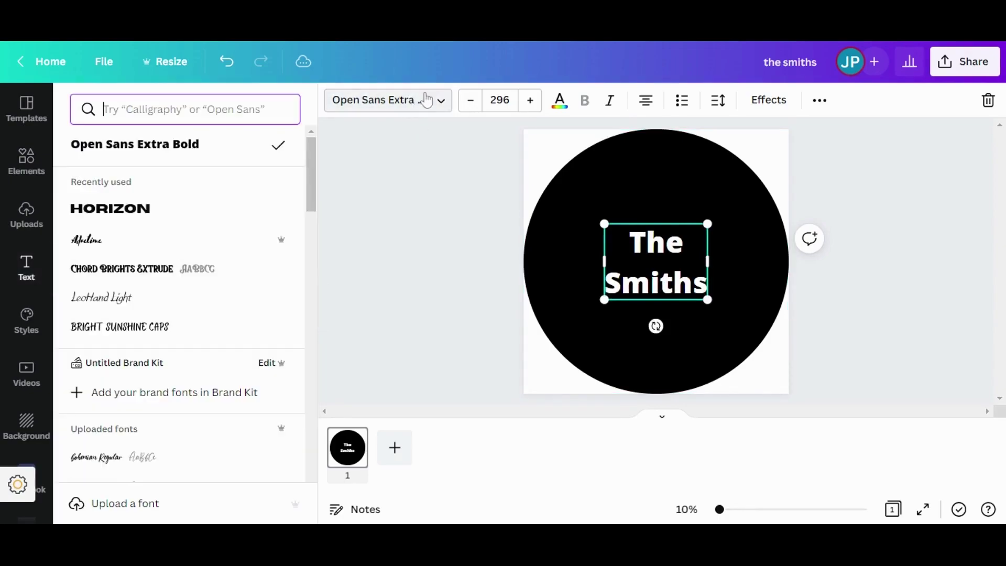
left_click(177, 209)
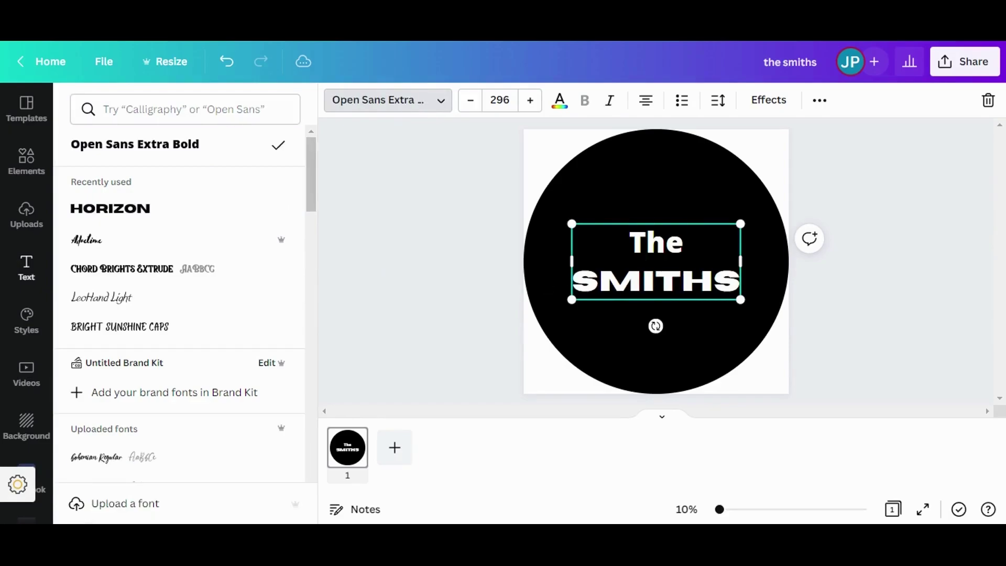
double_click(682, 239)
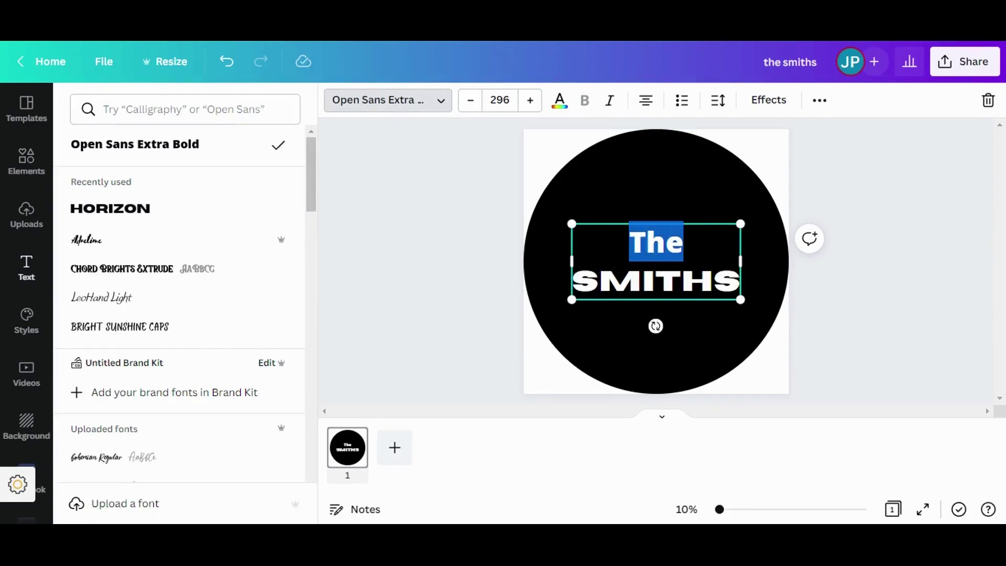
left_click(125, 220)
left_click(657, 203)
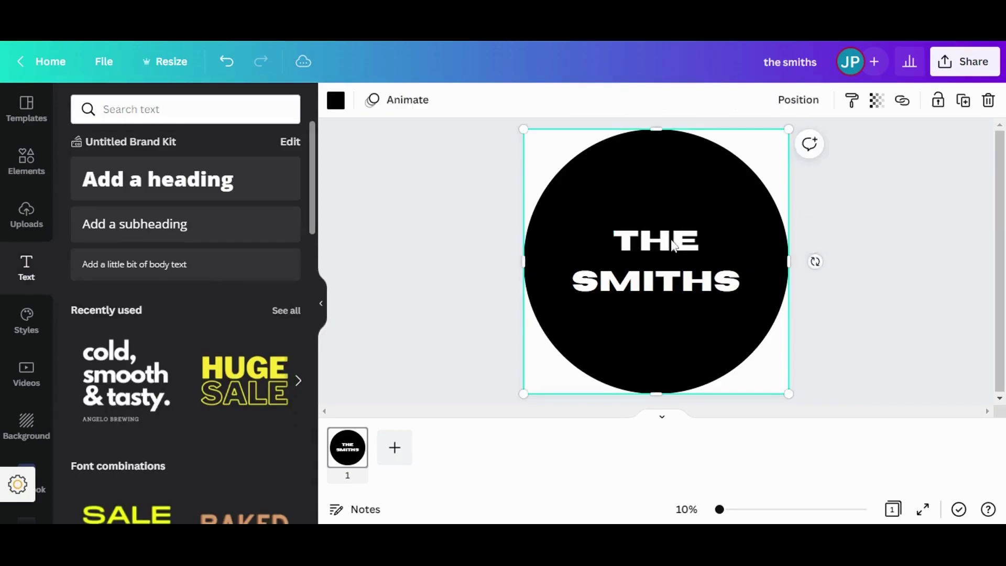
left_click(738, 224)
left_click_drag(740, 222, 769, 211)
left_click_drag(689, 262, 664, 257)
Step: Add a paw graphic, make it white, and shrink it above the lettering
left_click(977, 231)
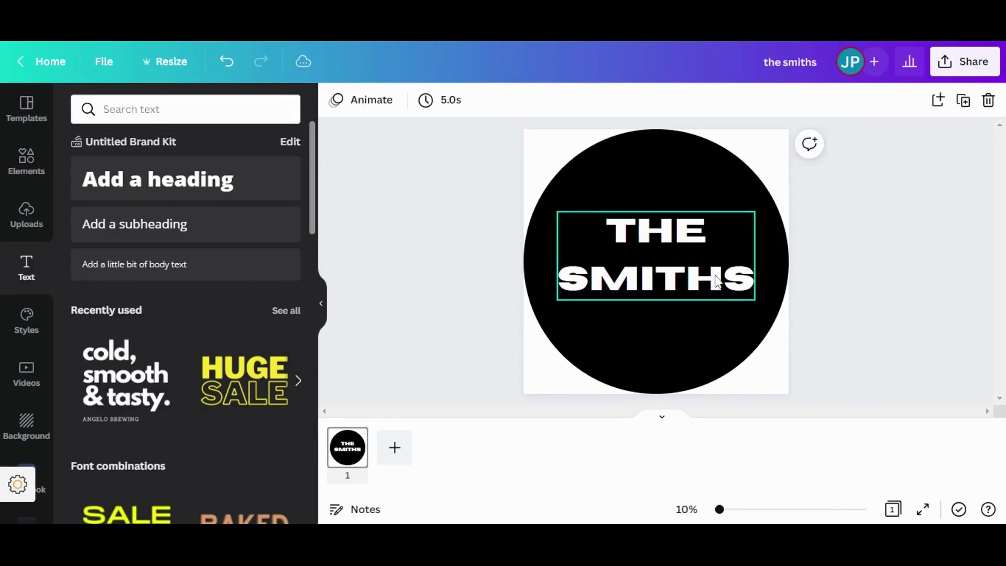
left_click(25, 163)
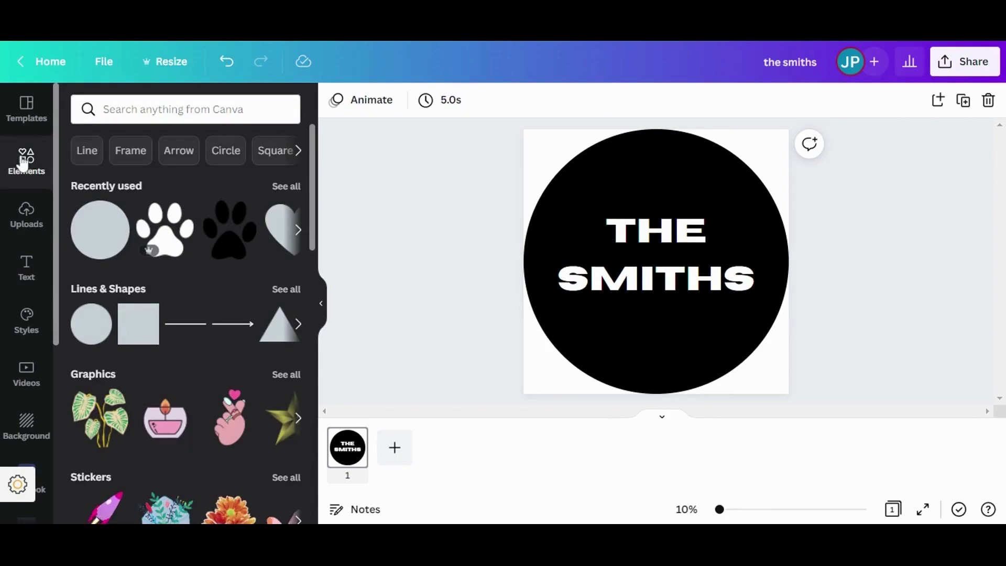
left_click(165, 226)
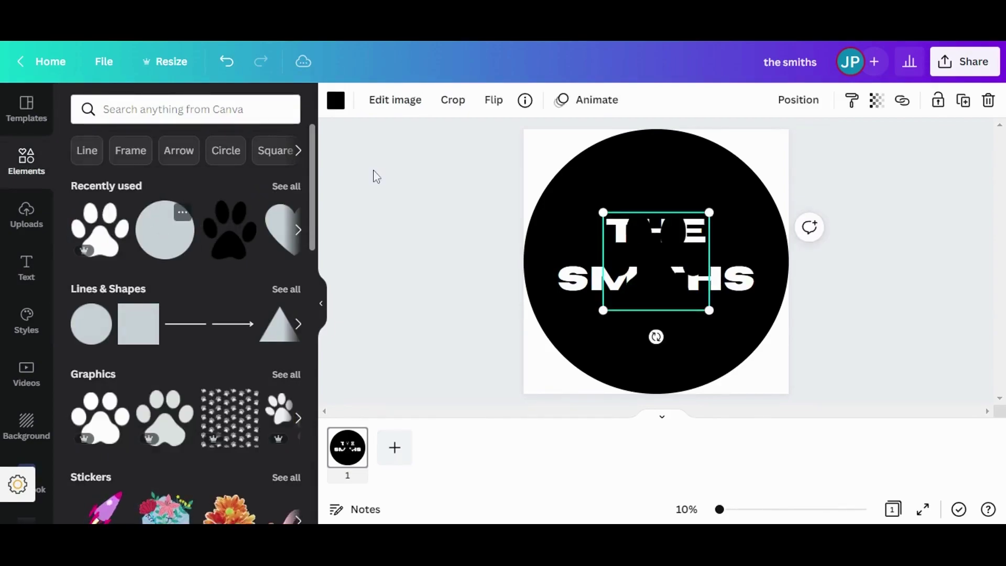
left_click(336, 101)
left_click(284, 363)
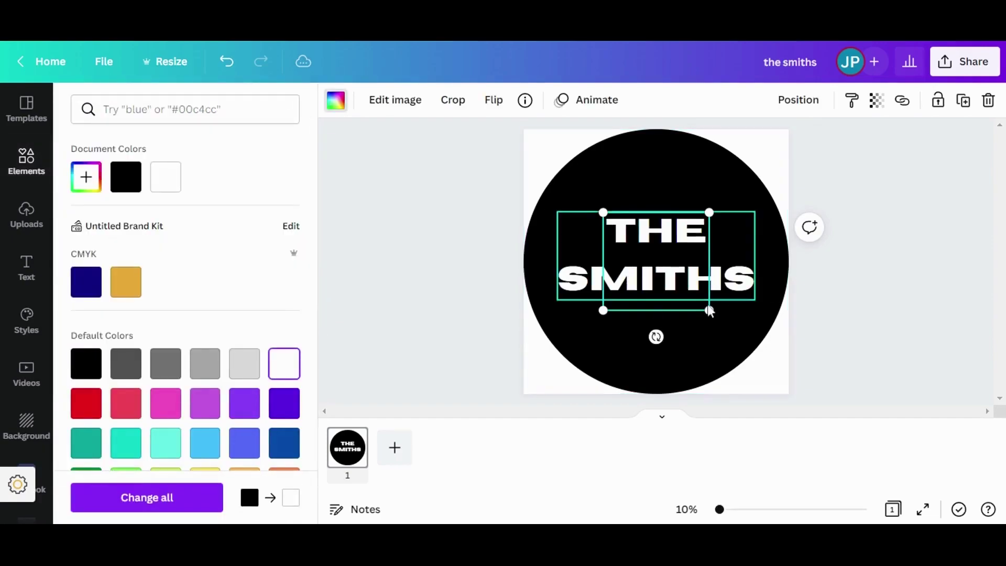
left_click_drag(707, 311, 659, 190)
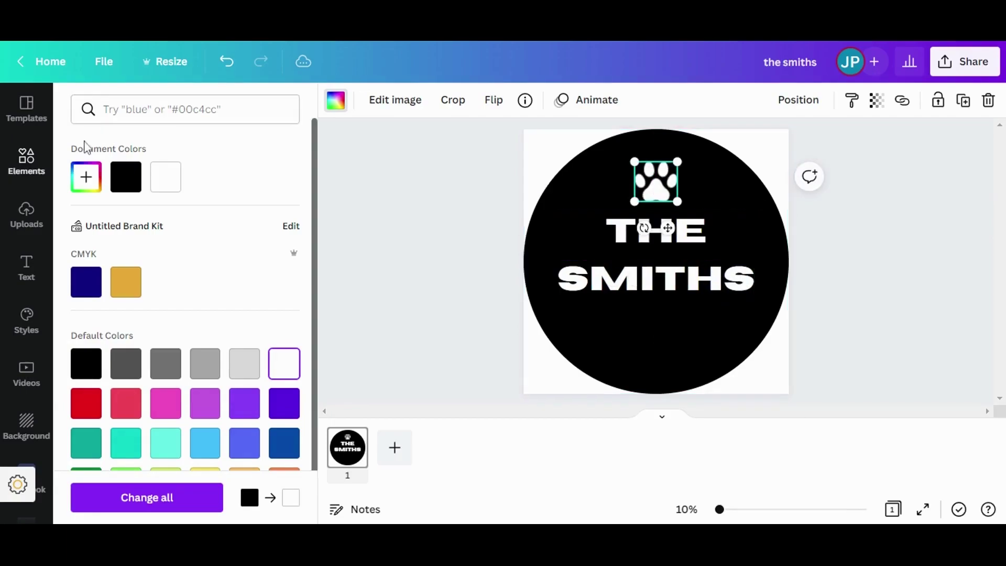
Step: Add a small heart from recently used graphics at the circle's bottom centre
left_click(21, 161)
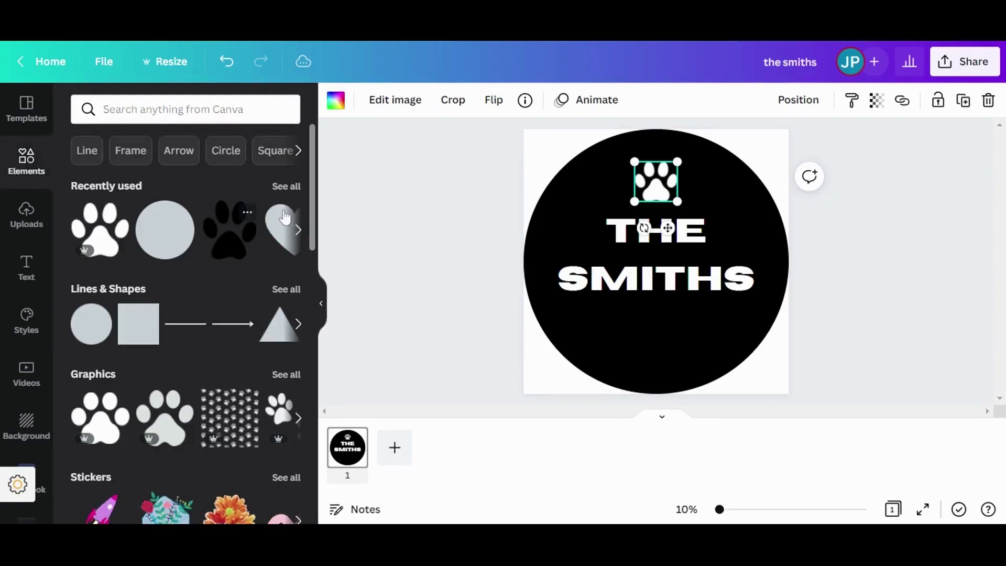
left_click(298, 229)
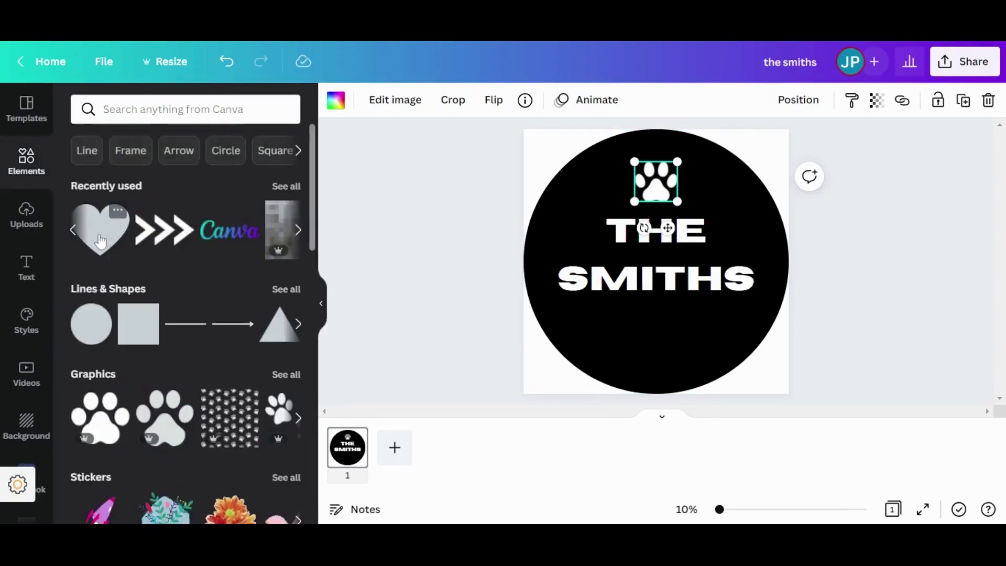
left_click(104, 244)
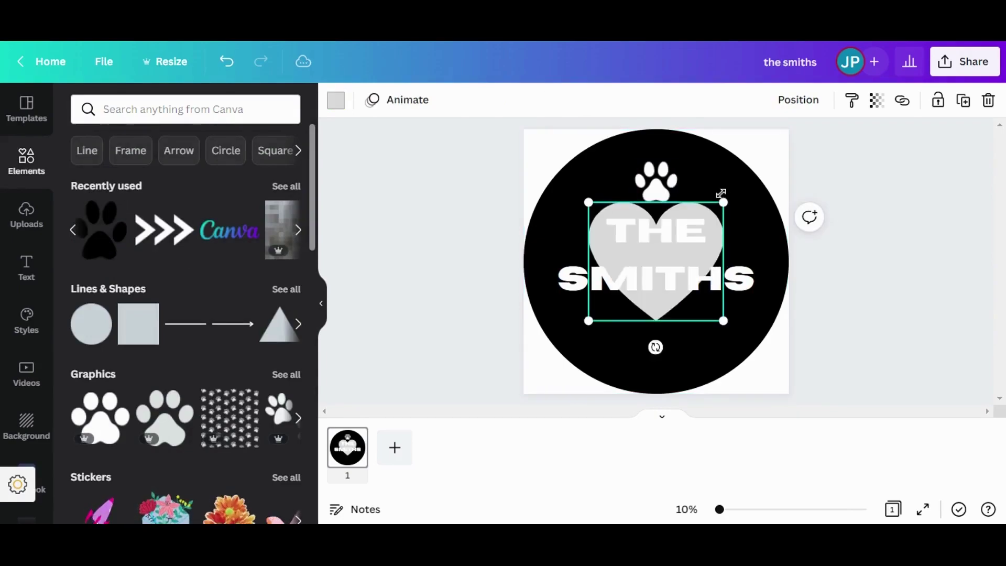
left_click_drag(671, 252, 642, 274)
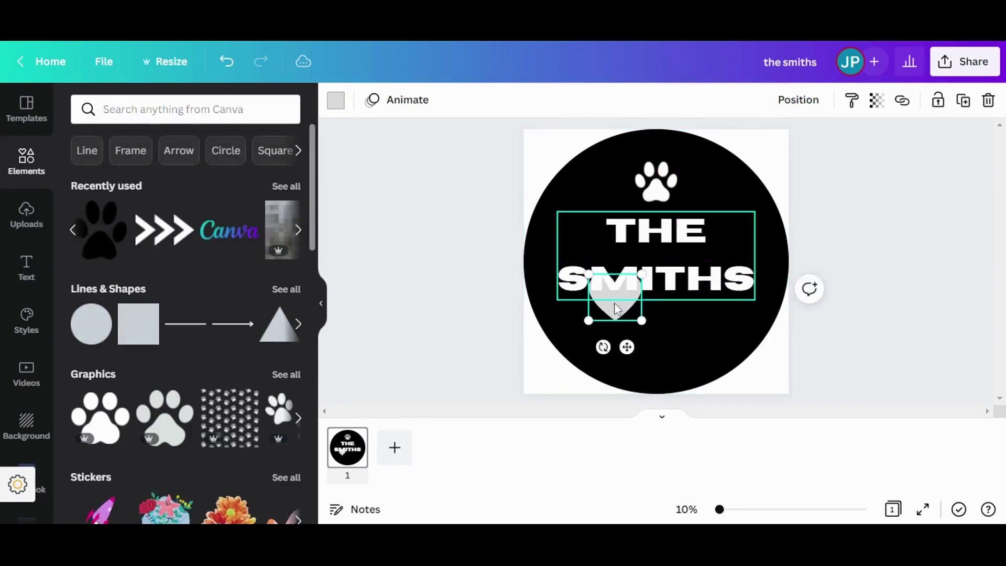
left_click_drag(610, 312, 653, 354)
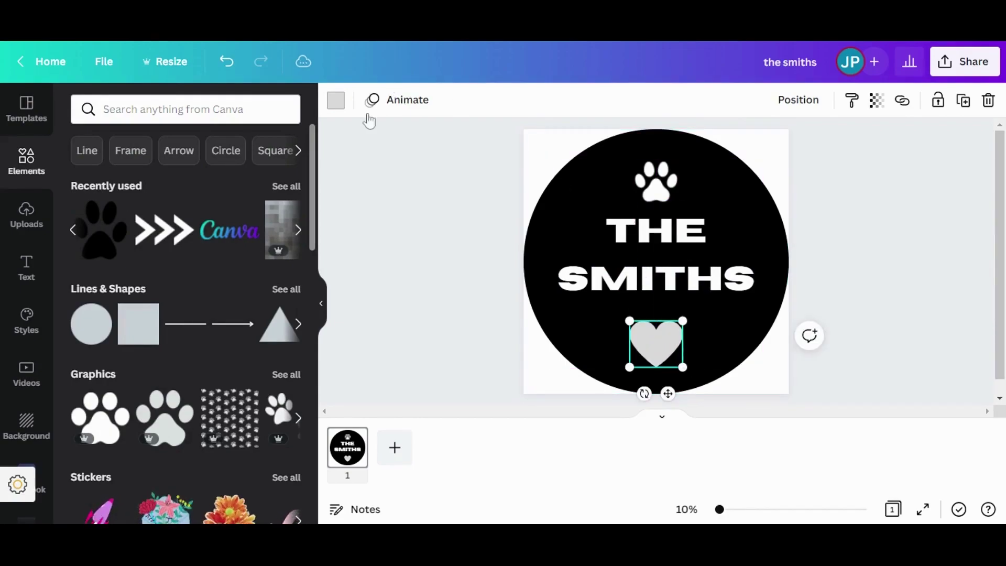
Step: Recolour the heart white to match the paw and shrink it slightly
left_click(343, 104)
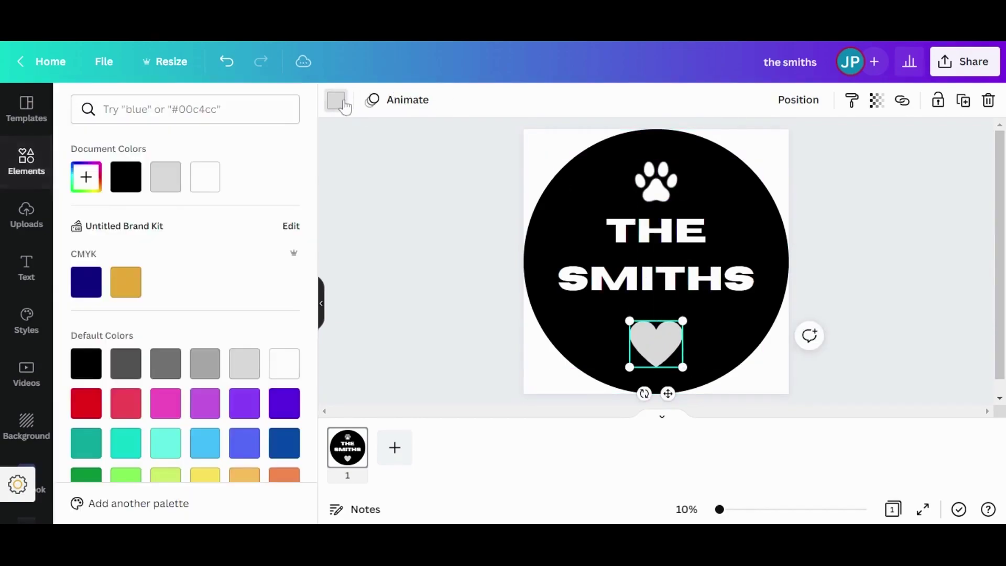
left_click(286, 368)
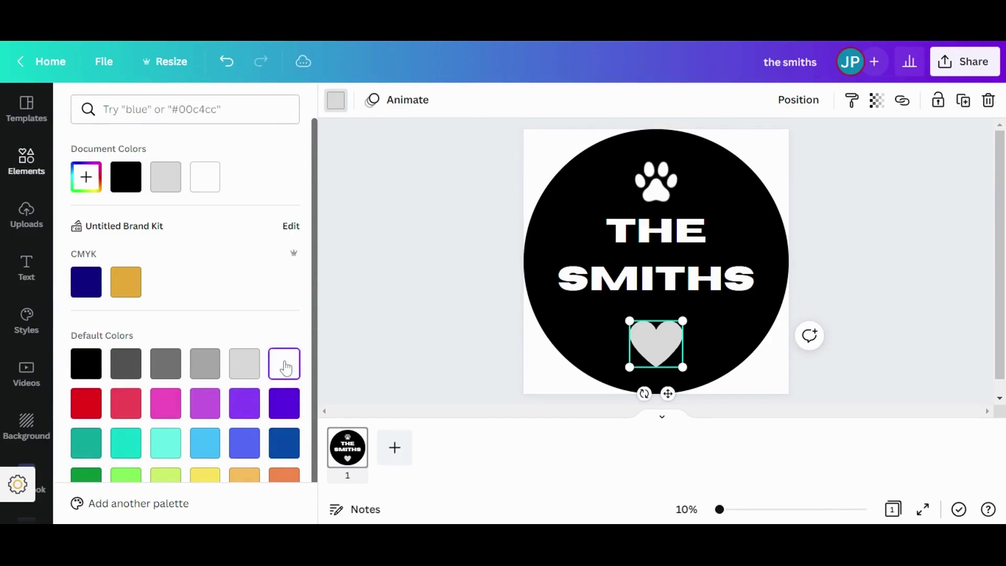
left_click(640, 315)
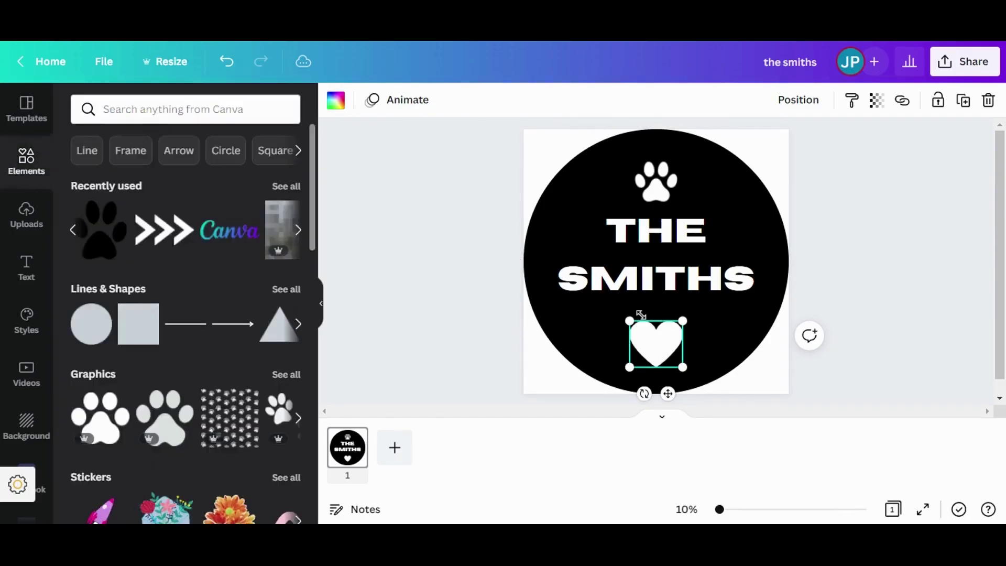
left_click_drag(628, 317, 654, 343)
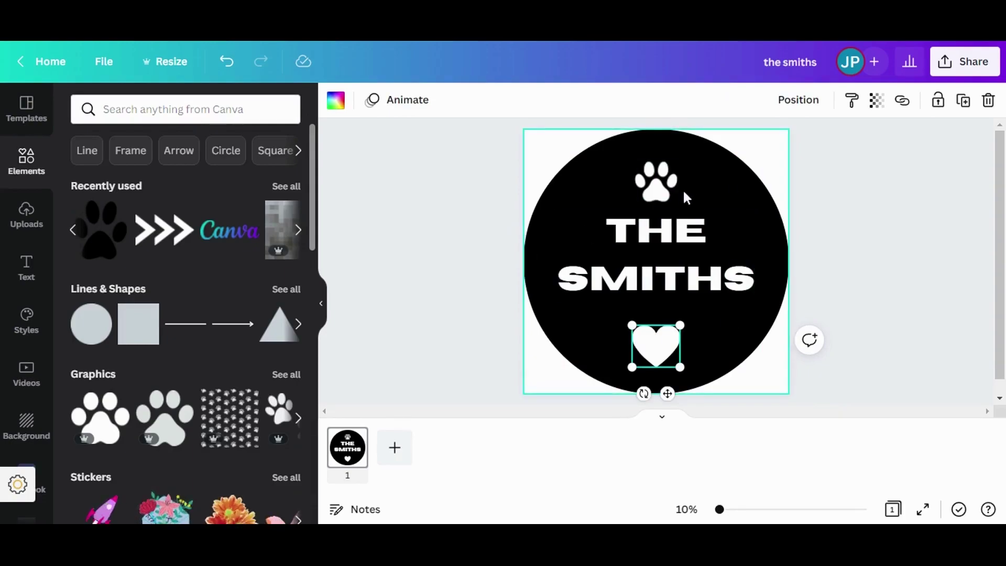
Step: Download the design as a JPG file at quality 100
left_click(857, 240)
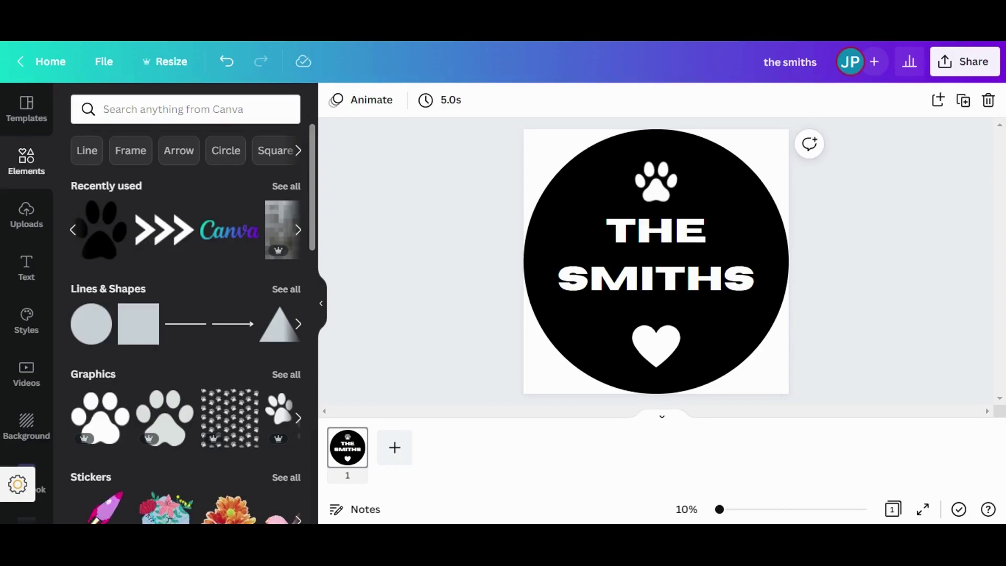
left_click(957, 67)
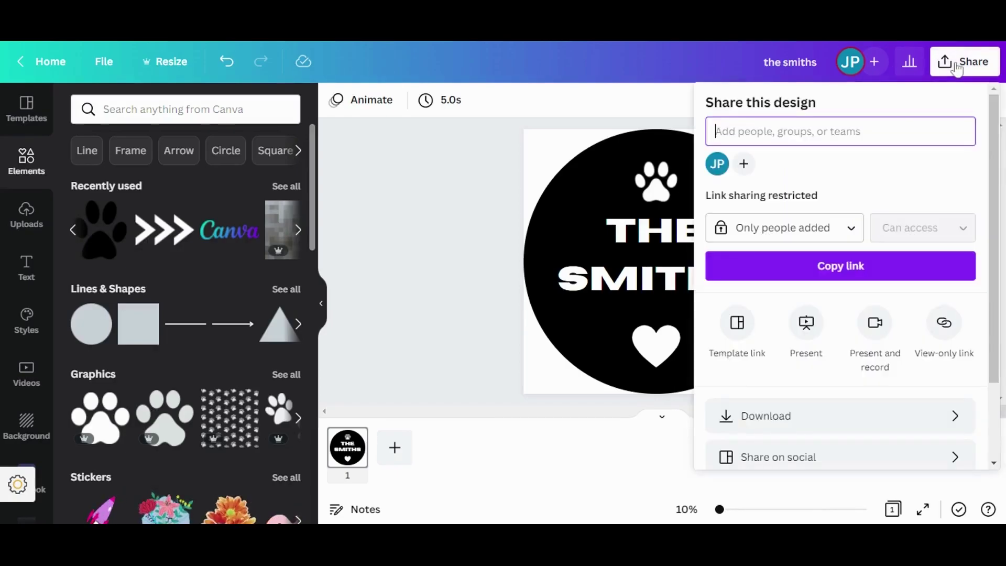
left_click(794, 418)
left_click(841, 161)
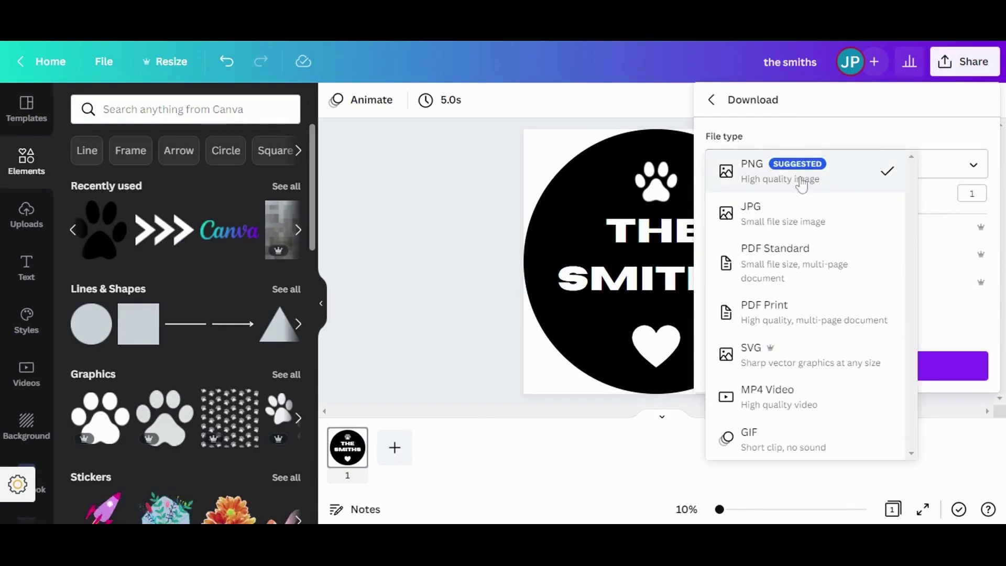
left_click(799, 216)
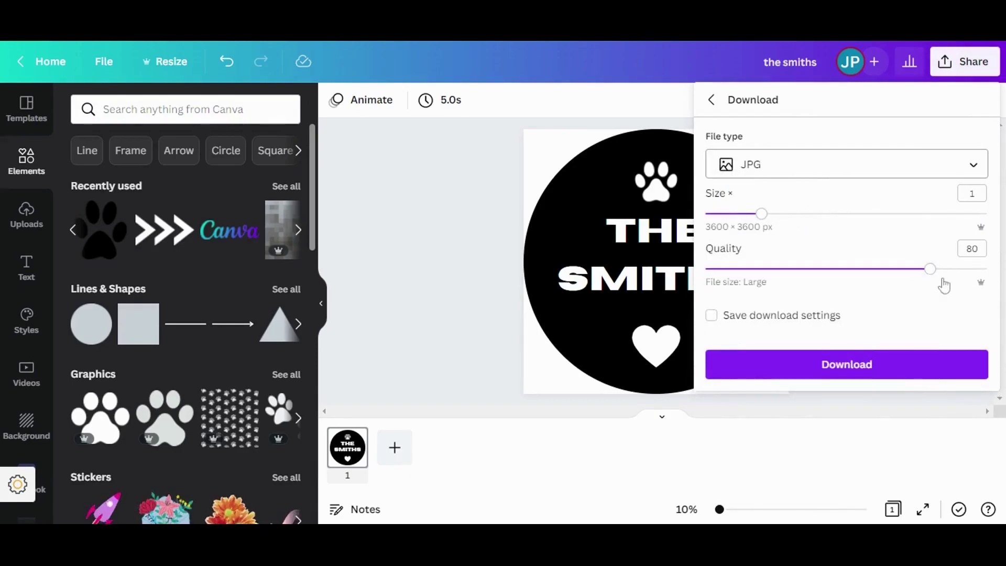
left_click_drag(929, 270, 986, 268)
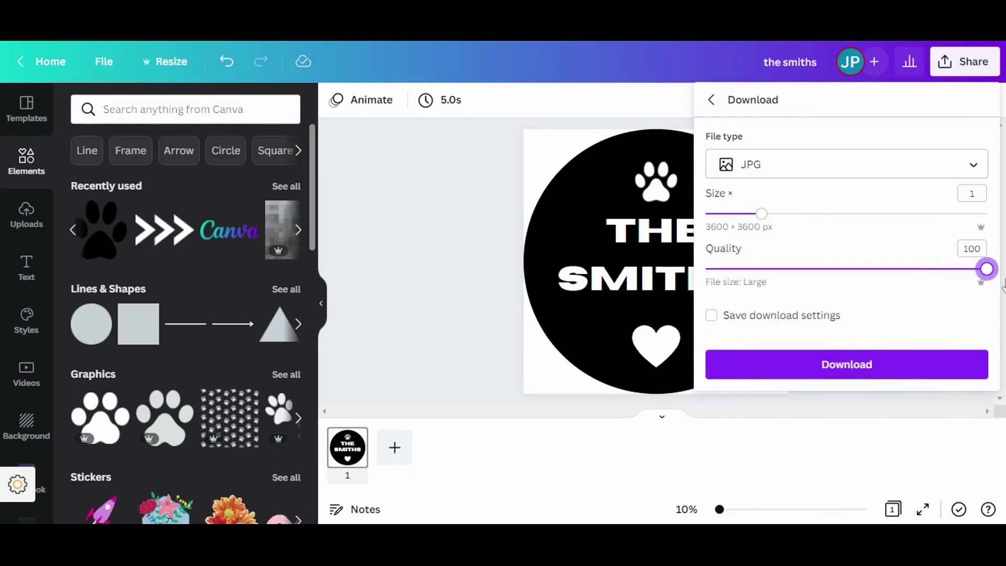
left_click(858, 365)
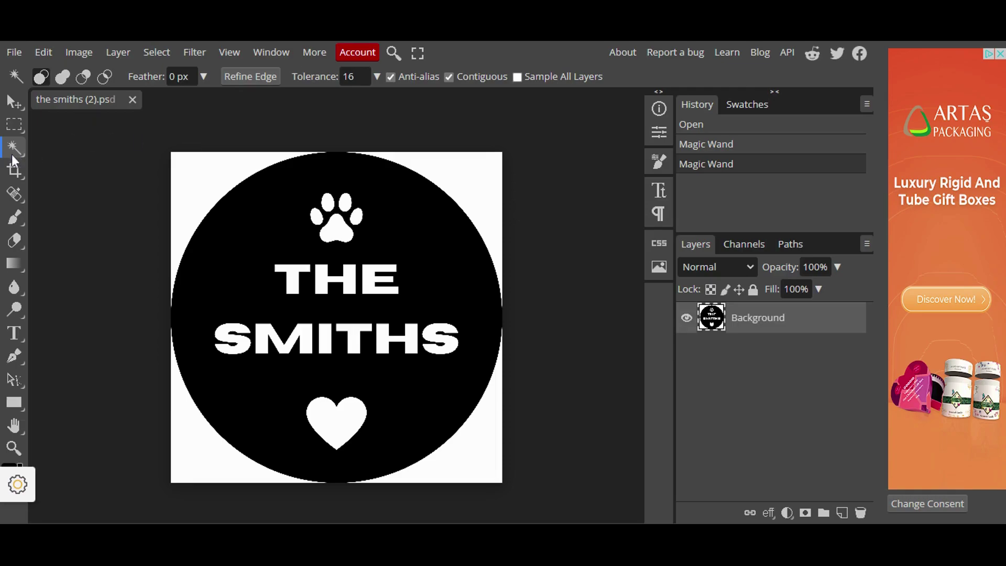
Step: Magic Wand and delete each of the four white corners to transparency
left_click(207, 175)
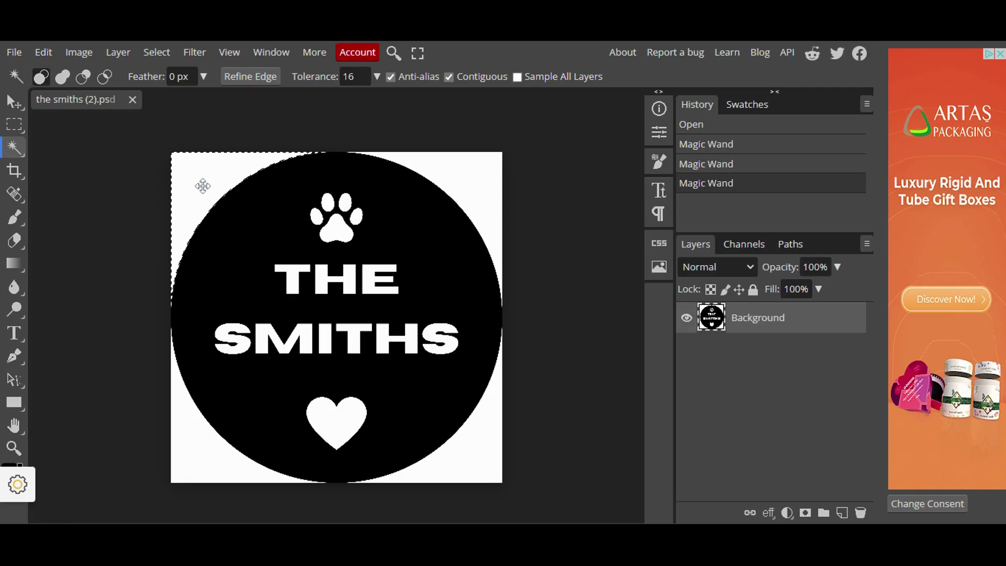
key("Delete")
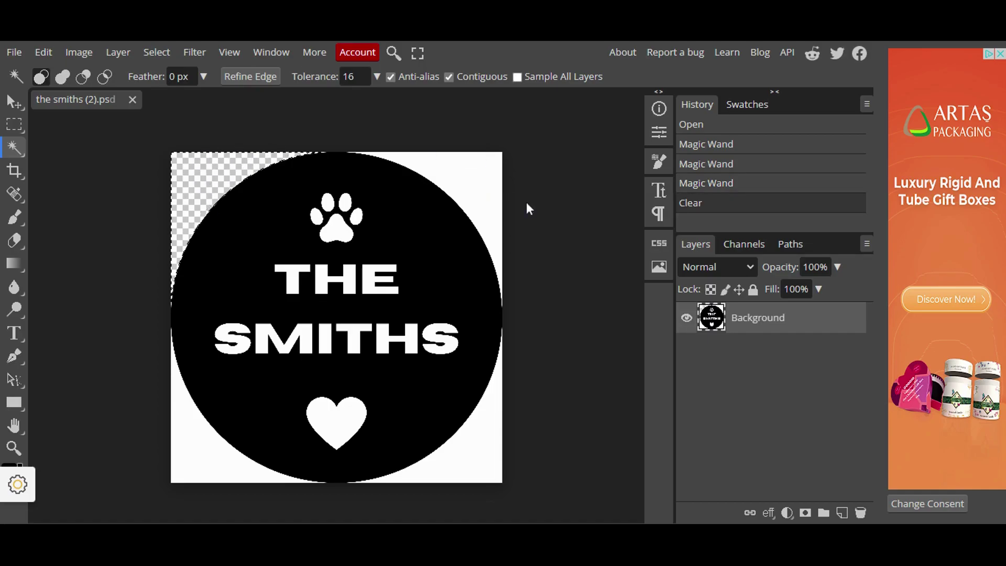
left_click(488, 182)
key("Delete")
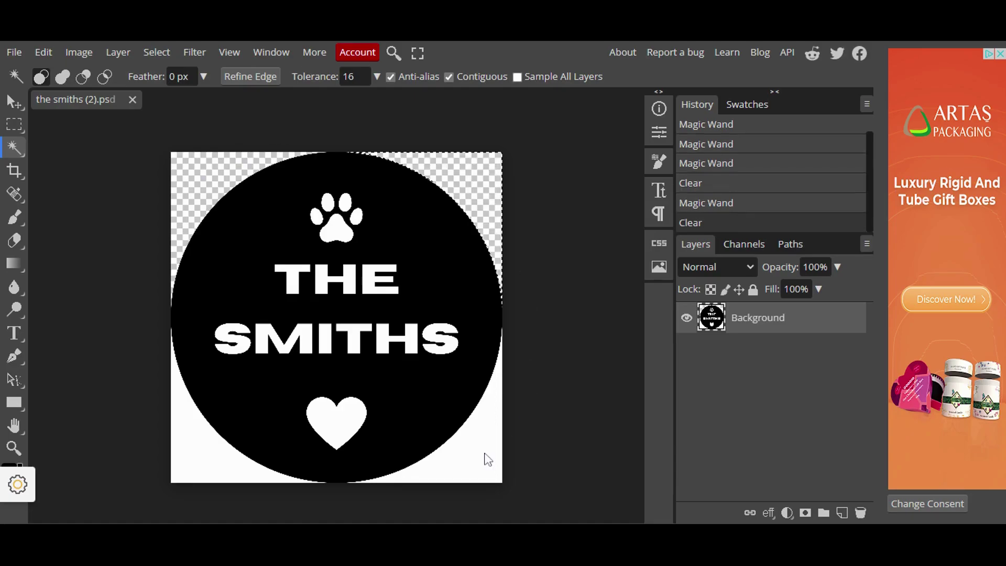
left_click(482, 455)
key("Delete")
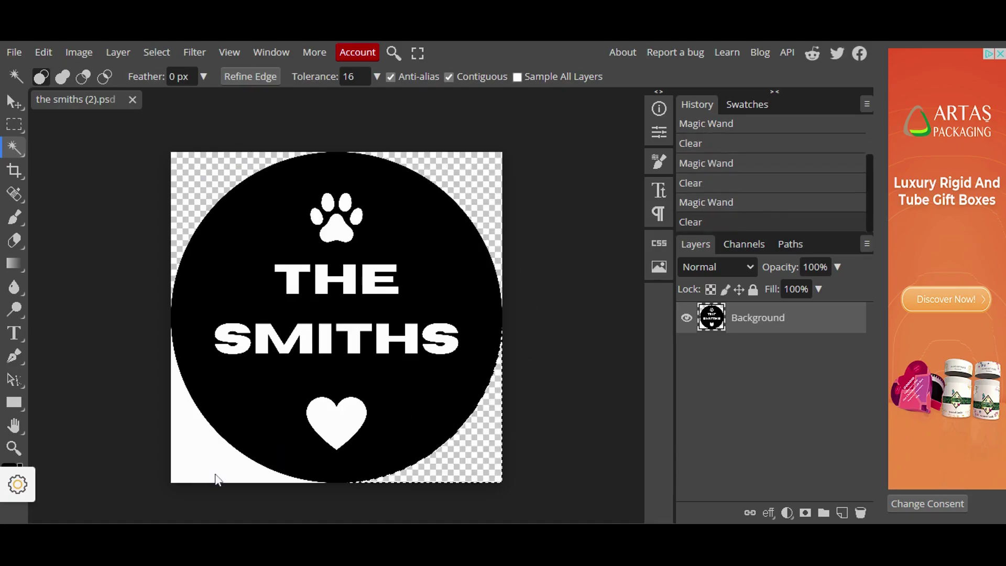
left_click(209, 477)
key("Delete")
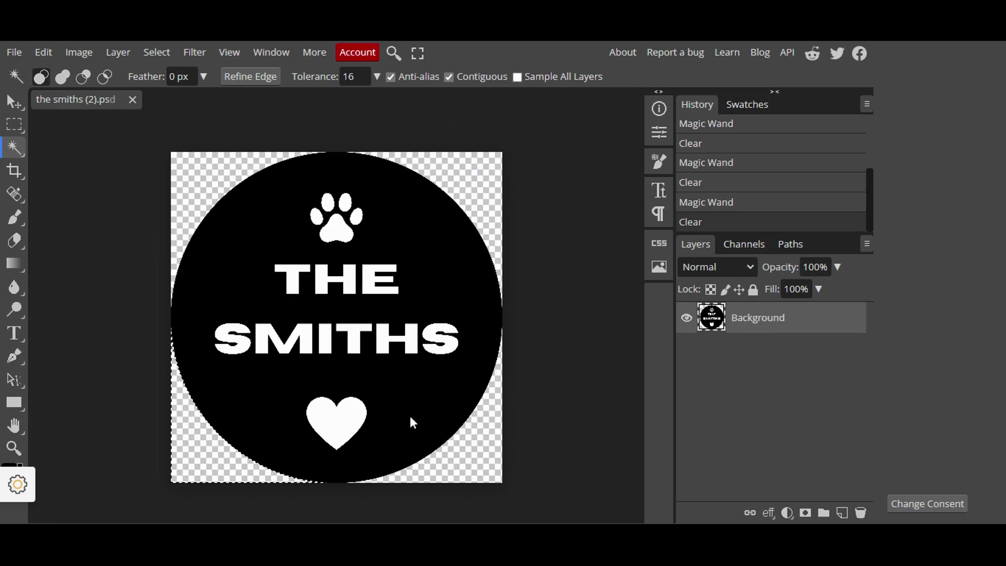
Step: Cut the heart and the T and H of THE out as transparent holes
left_click(353, 418)
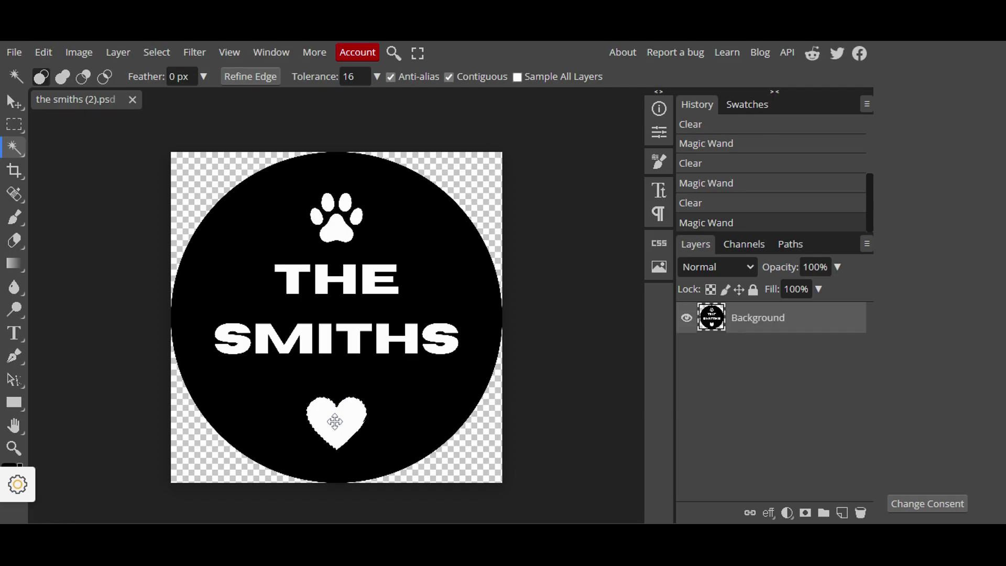
key("Delete")
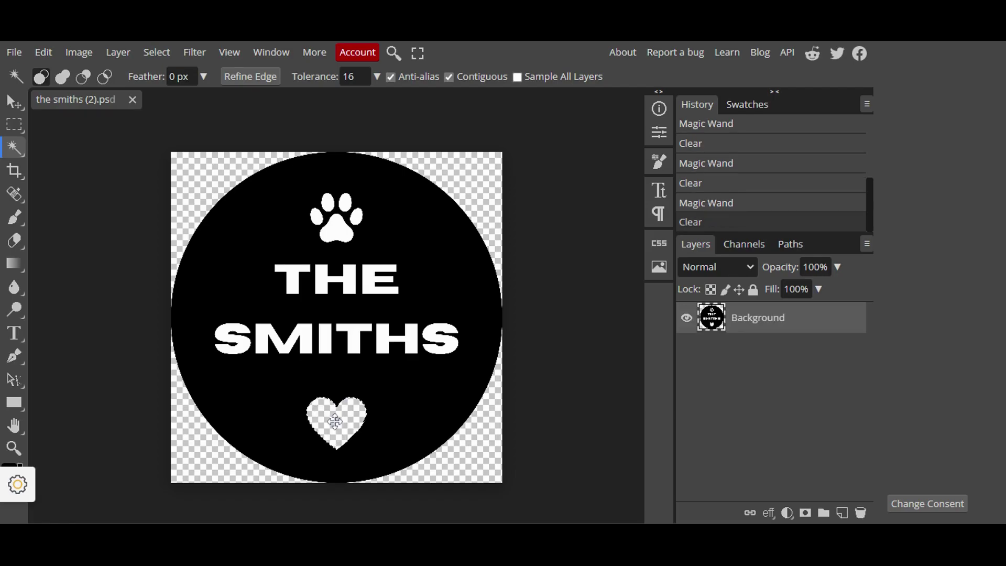
left_click(297, 281)
key("Delete")
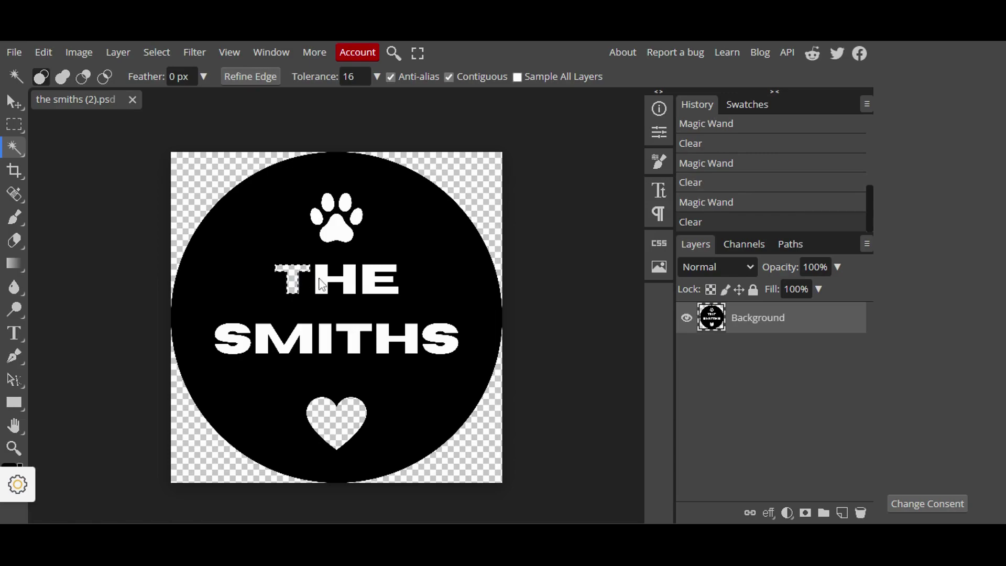
left_click(325, 287)
key("Delete")
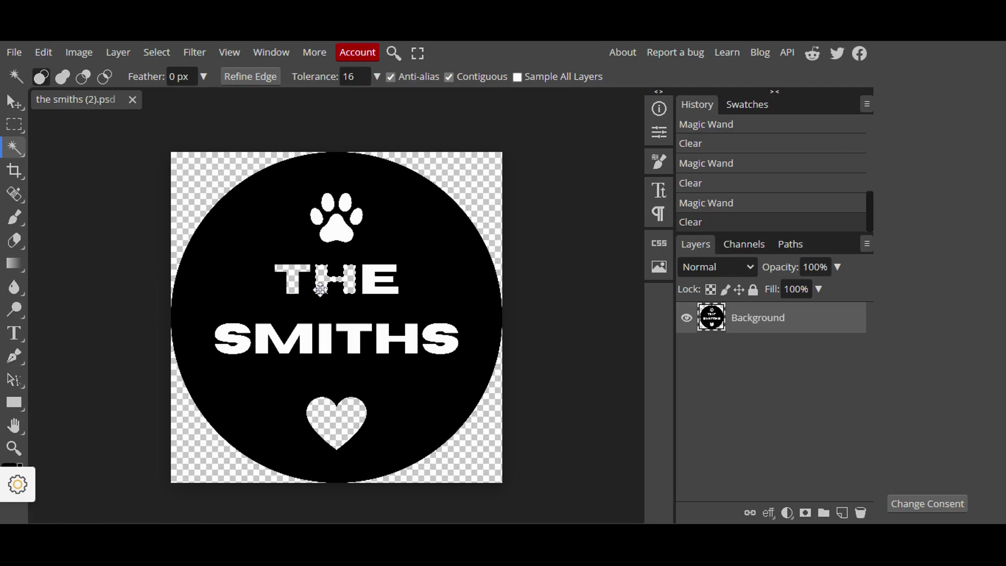
Step: Select the E, the SMITHS letters and paw toes together, then delete them to transparency
left_click(369, 279, "shift")
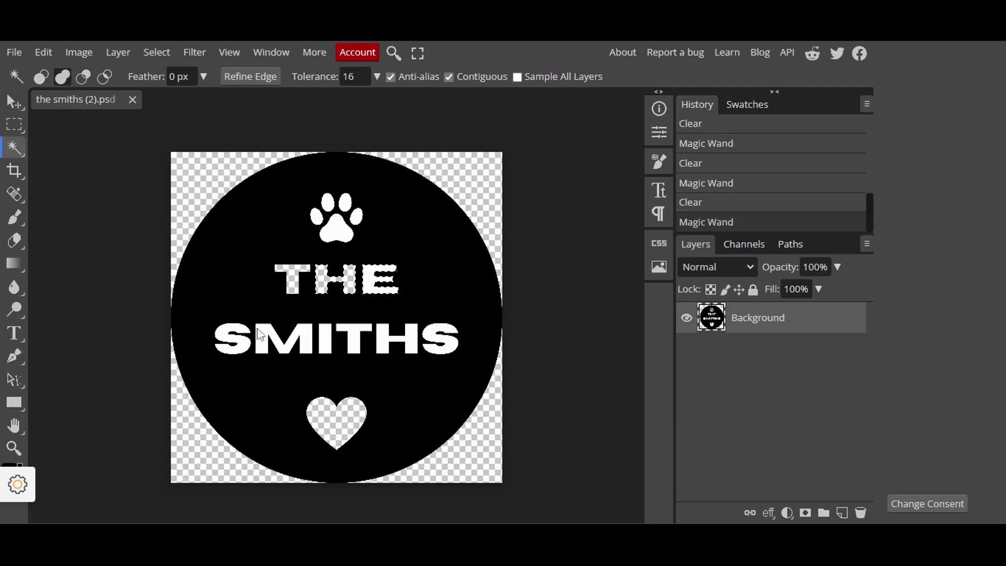
left_click(242, 344, "shift")
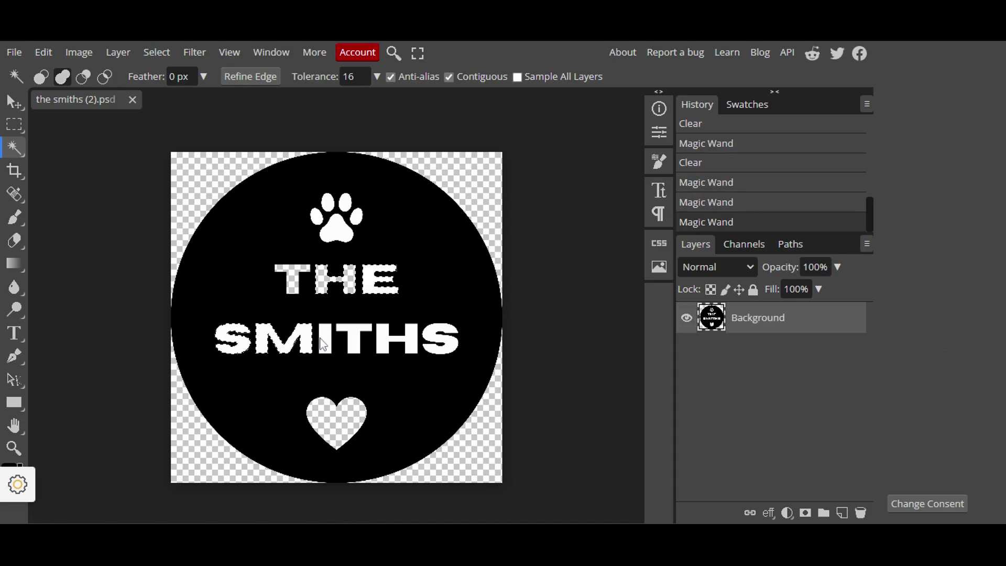
left_click(354, 338, "shift")
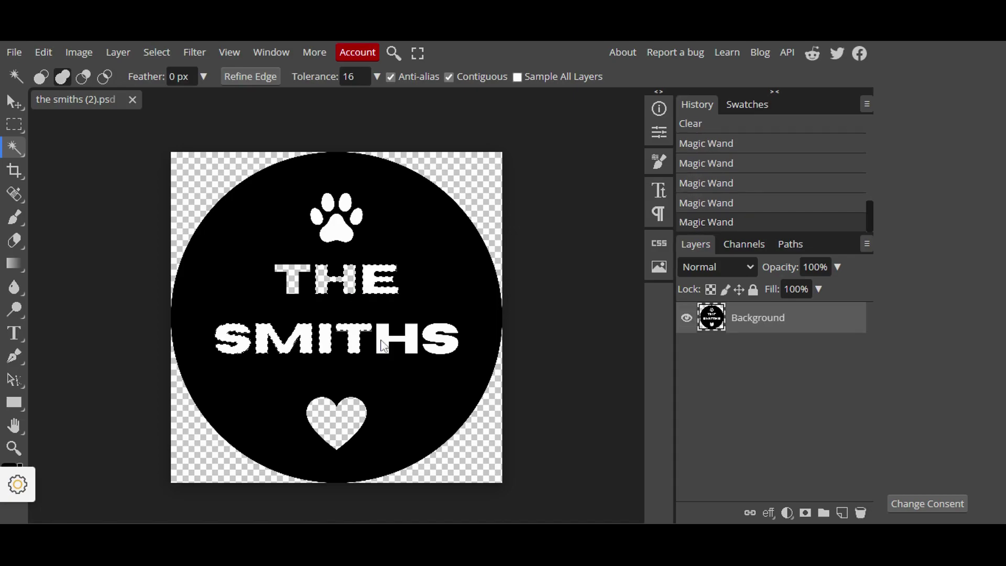
left_click(411, 346, "shift")
left_click(455, 344, "shift")
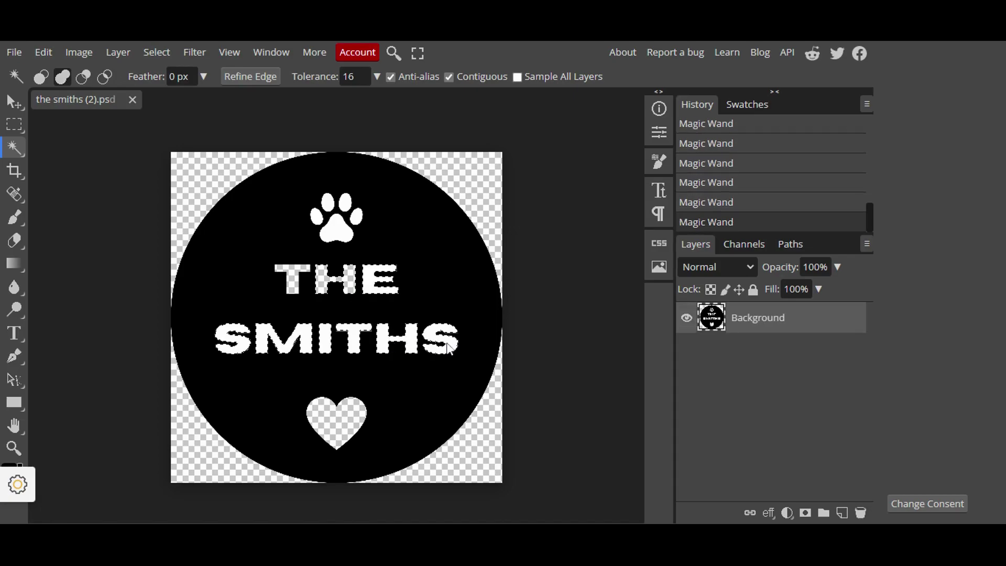
left_click(334, 232, "shift")
left_click(329, 209, "shift")
left_click(352, 206, "shift")
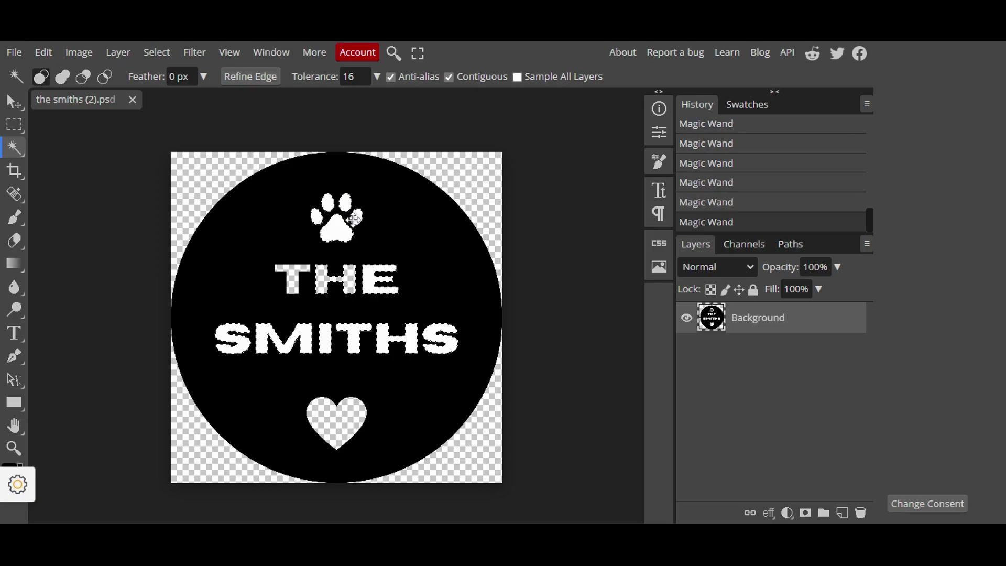
key("Delete")
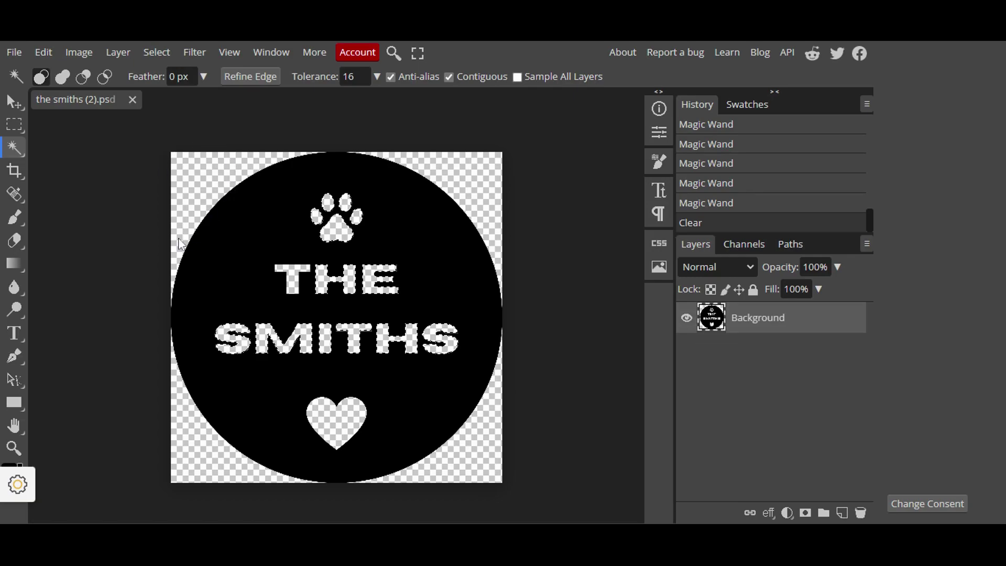
Step: Export the cut-out sign as a 3600 × 3600 px PNG, 'the smiths (2).png'
left_click(16, 53)
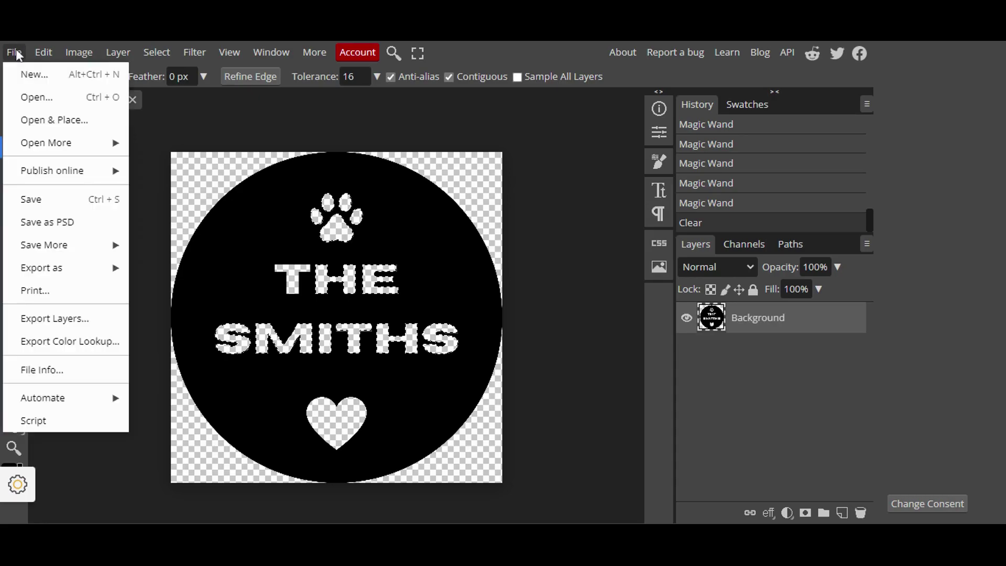
mouse_move(79, 270)
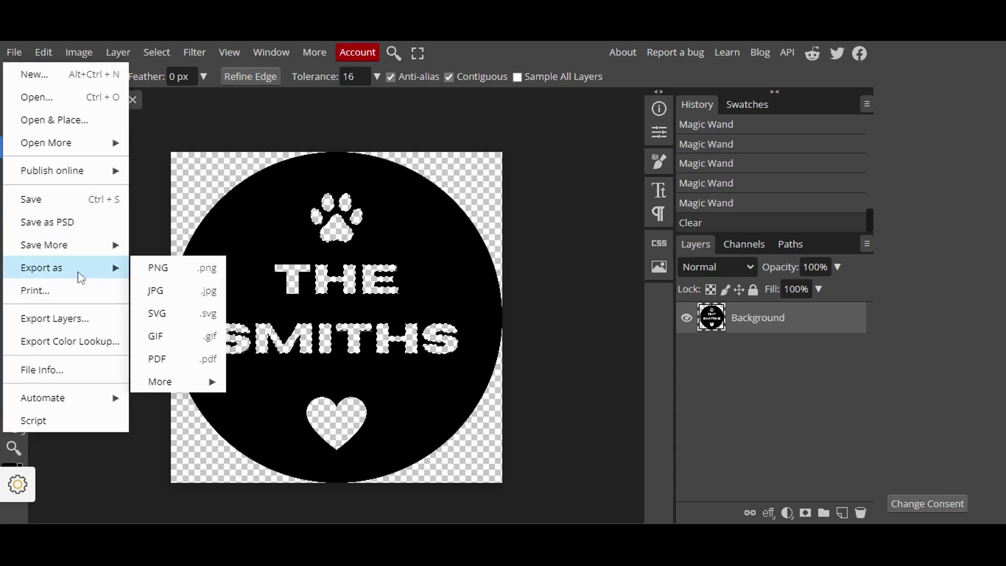
left_click(177, 263)
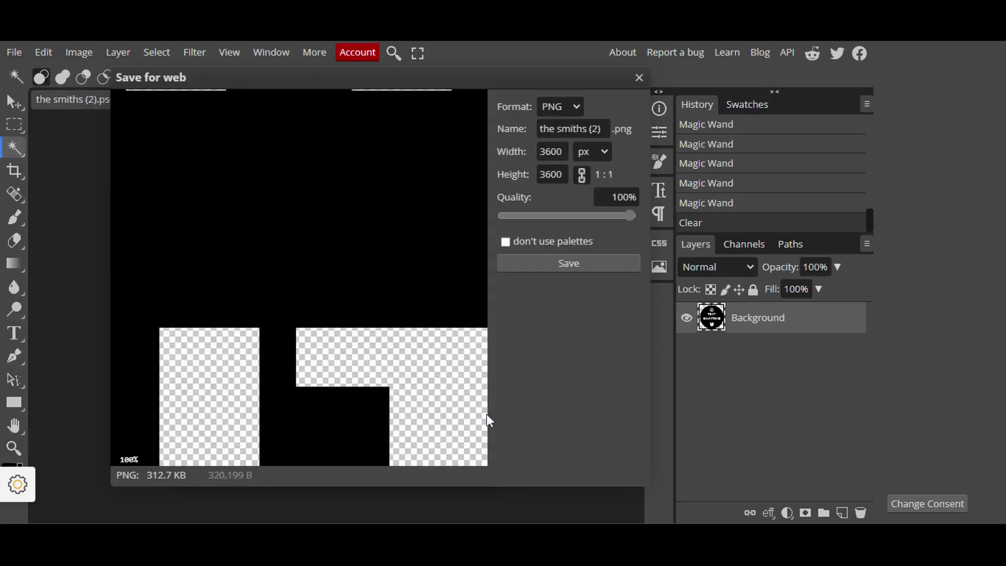
left_click(606, 267)
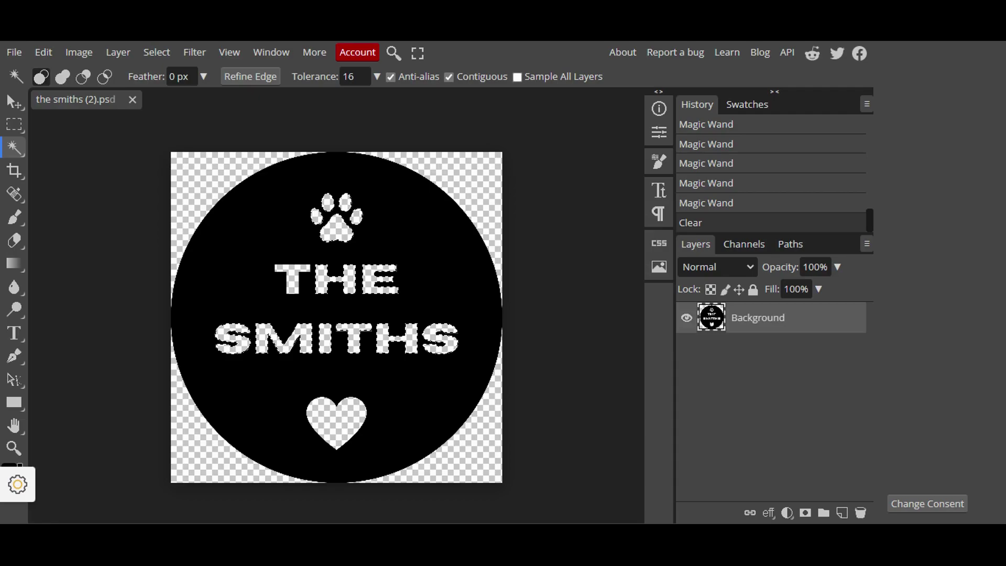
left_click(278, 344)
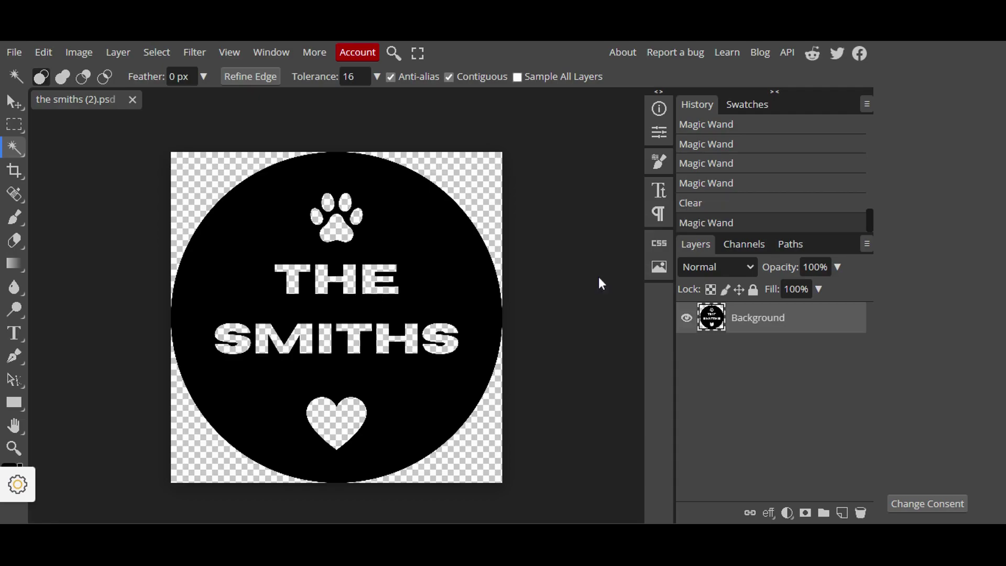